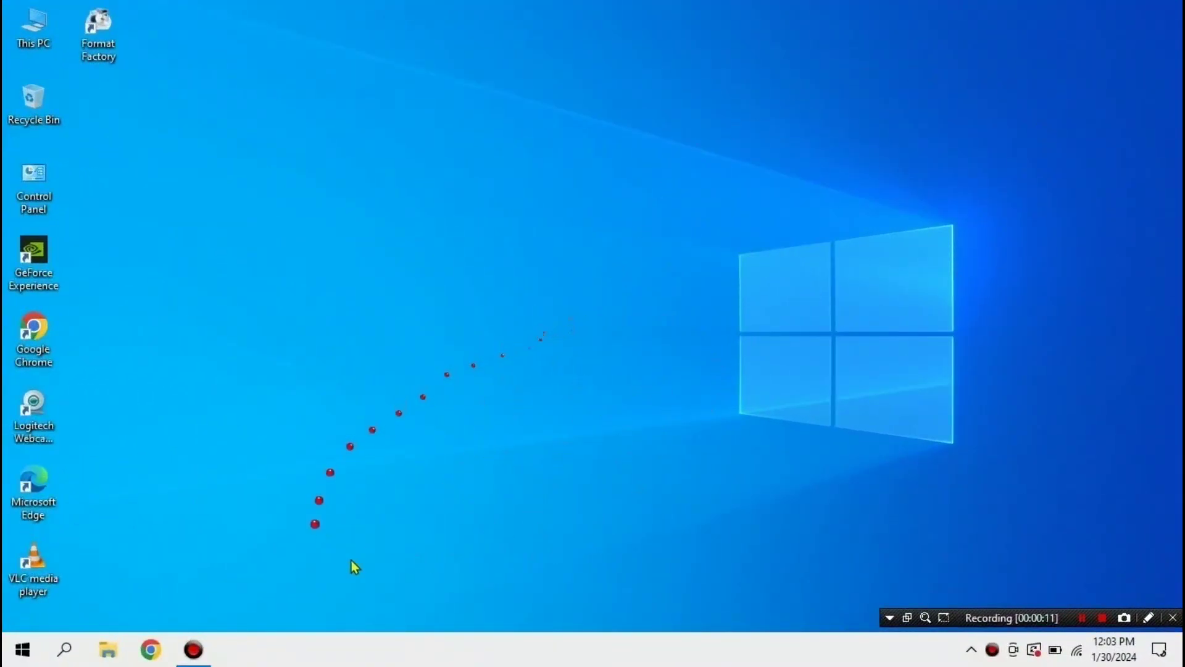
- Examine the computer's available sleep, shutdown and restart options, and dismiss them without choosing any
{"action": "left_click", "coordinate": [22, 649]}
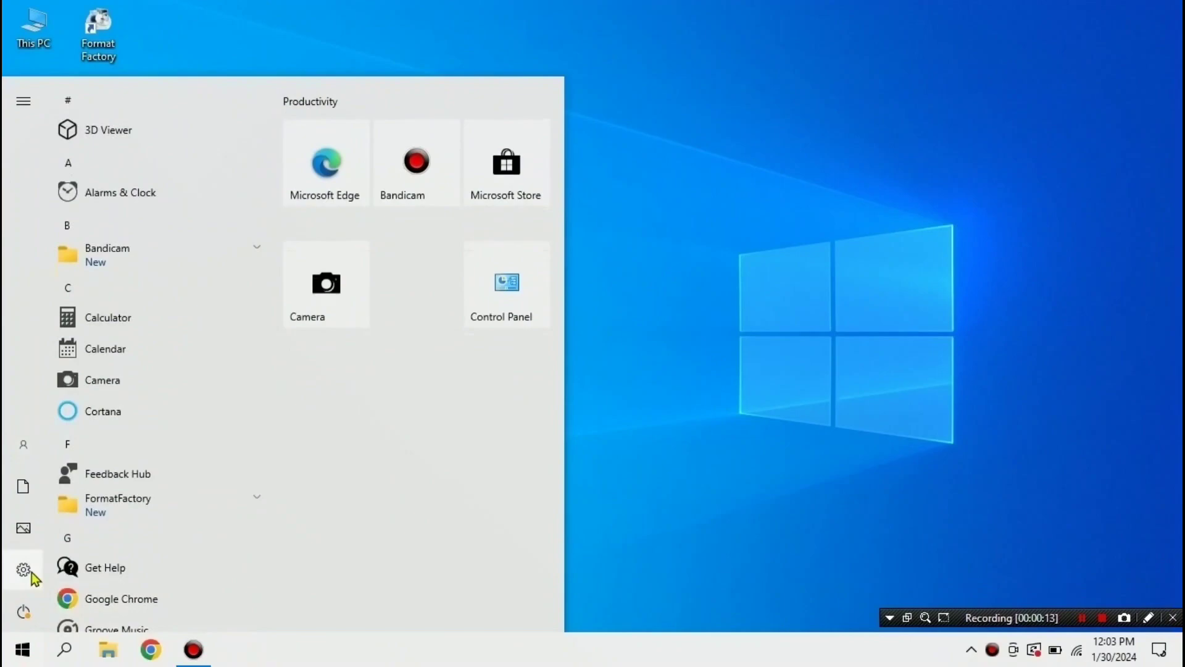
{"action": "mouse_move", "coordinate": [31, 571]}
{"action": "left_click", "coordinate": [37, 612]}
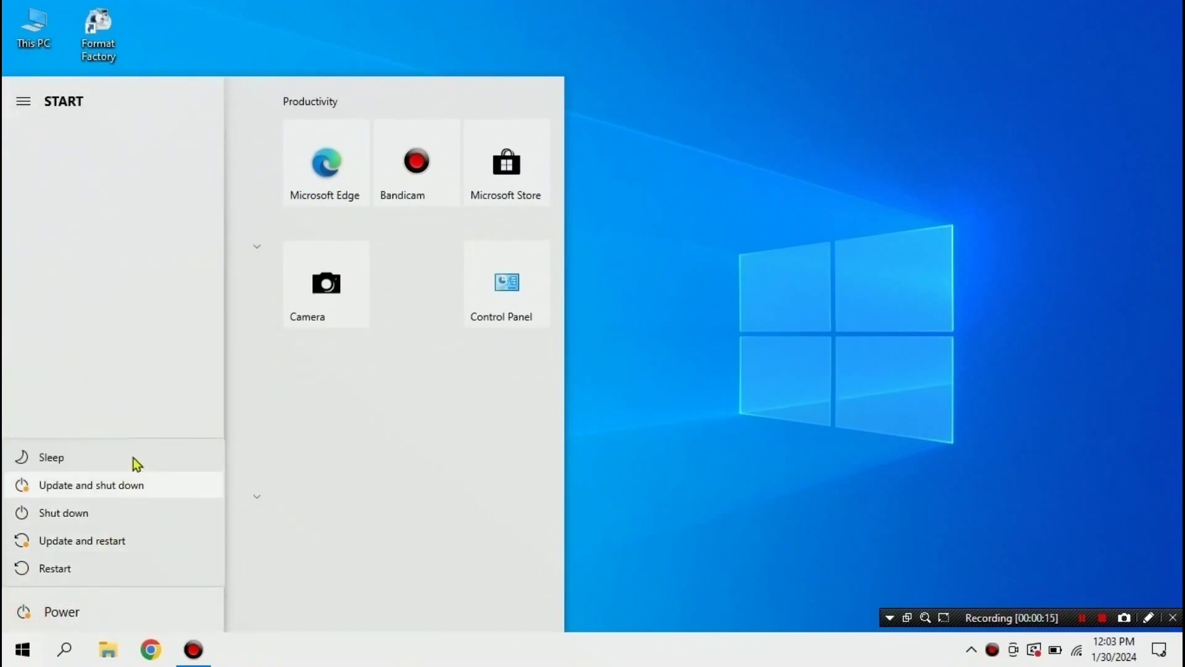
{"action": "left_click", "coordinate": [137, 348]}
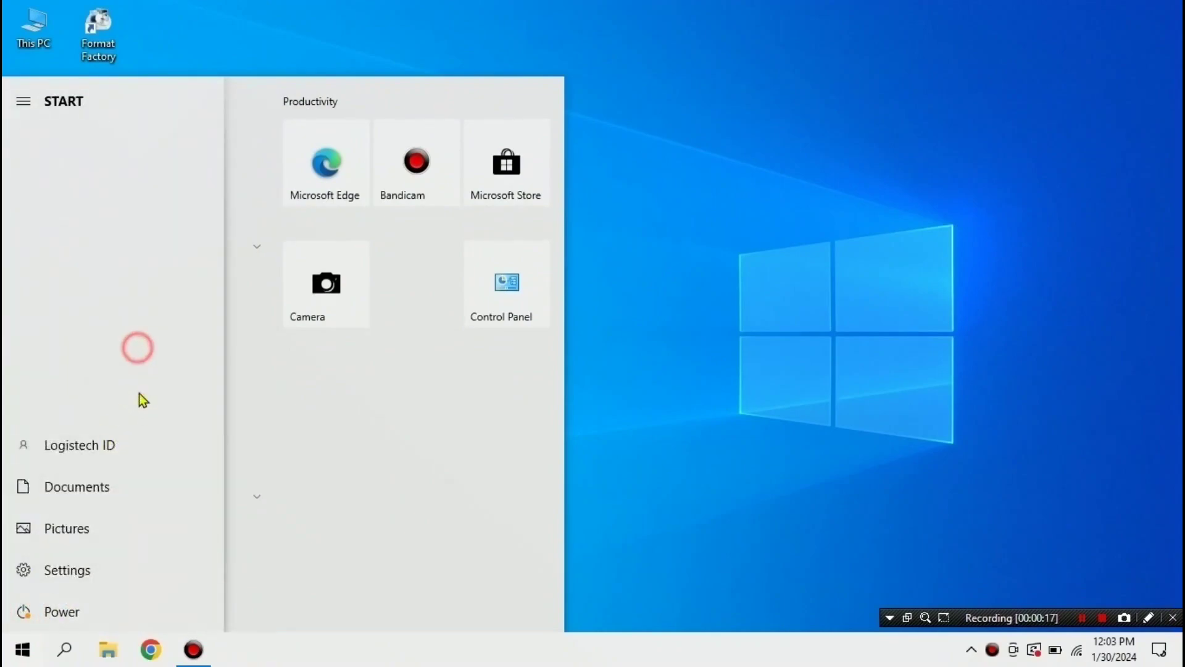
- Review the pending and optional updates on the Windows Update settings page, and close Settings
{"action": "left_click", "coordinate": [87, 568]}
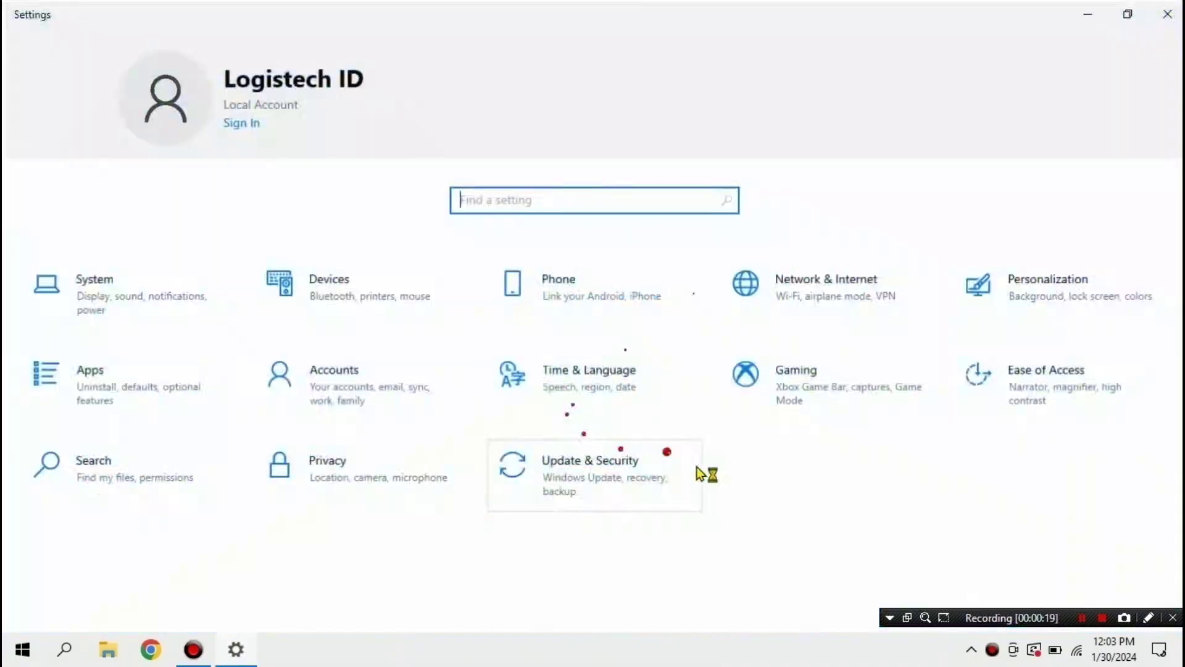
{"action": "left_click", "coordinate": [600, 501]}
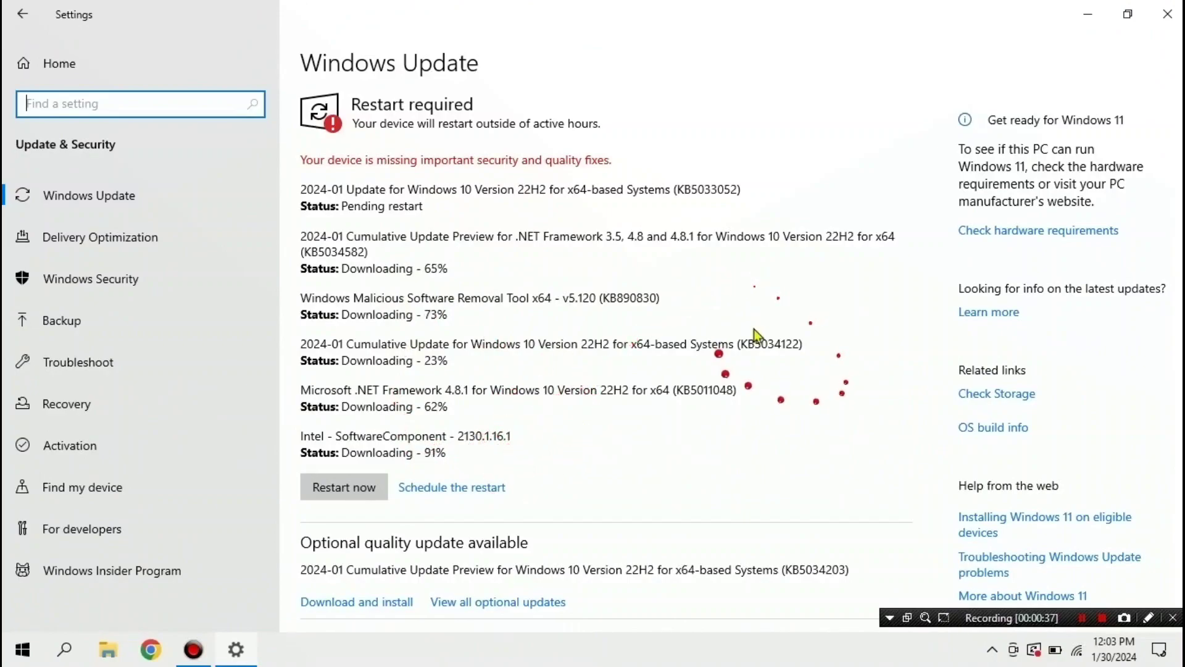
{"action": "scroll", "coordinate": [630, 437], "scroll_direction": "down", "scroll_amount": 3}
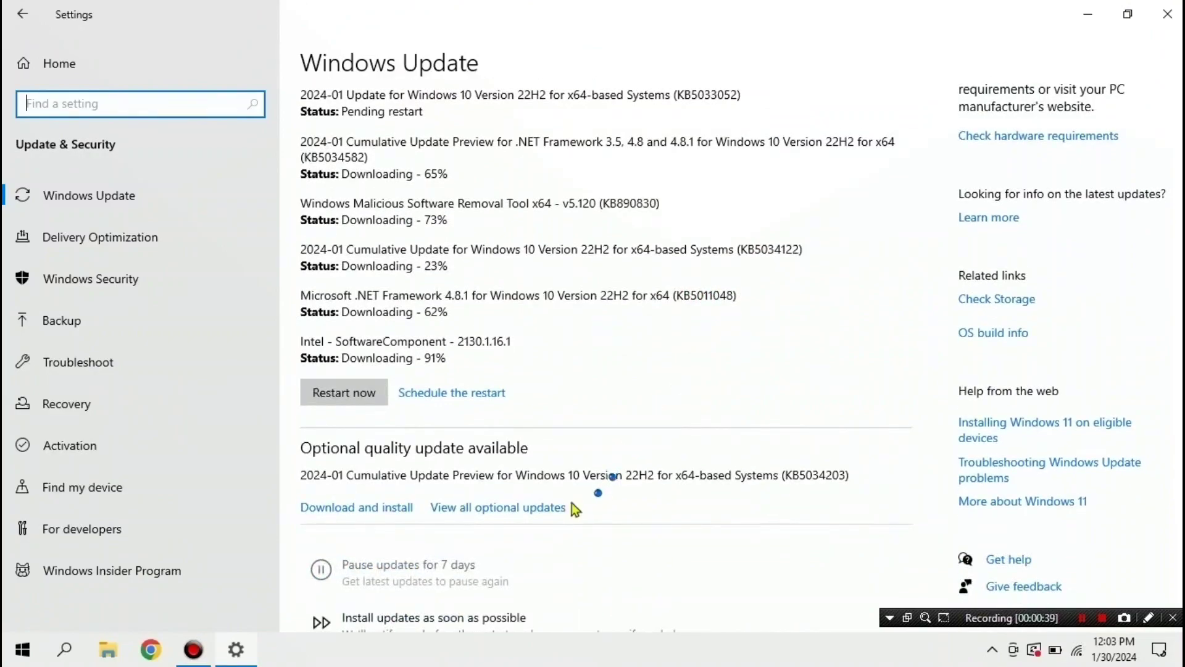
{"action": "scroll", "coordinate": [614, 444], "scroll_direction": "down", "scroll_amount": 3}
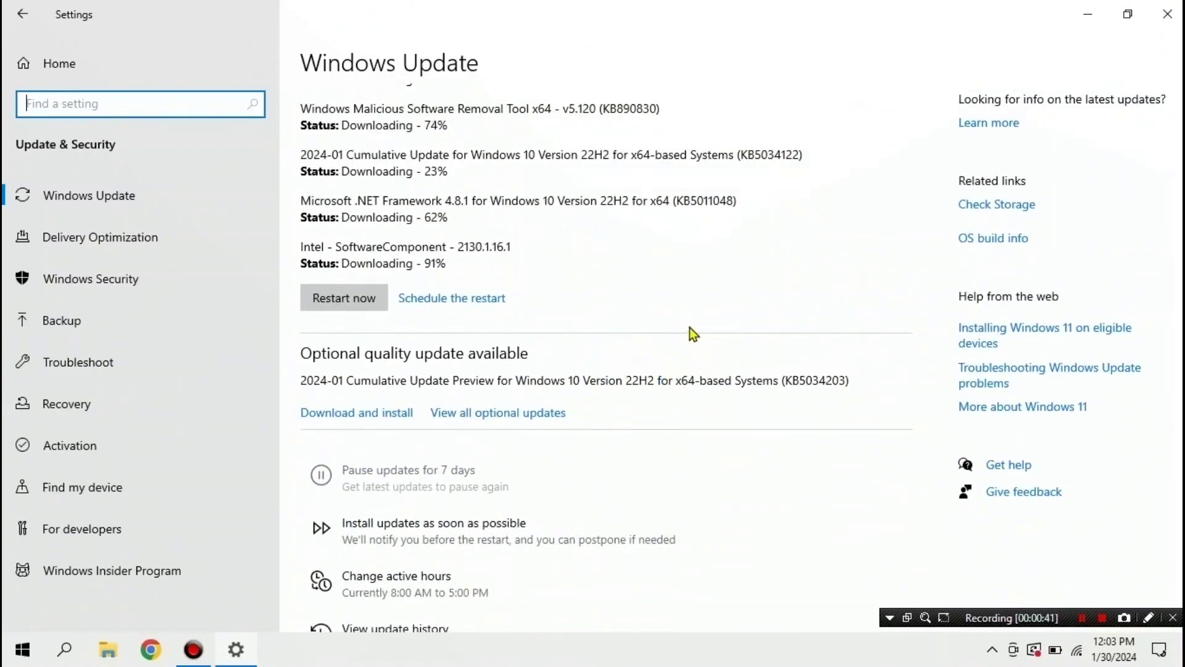
{"action": "left_click", "coordinate": [1167, 14]}
{"action": "right_click", "coordinate": [673, 220]}
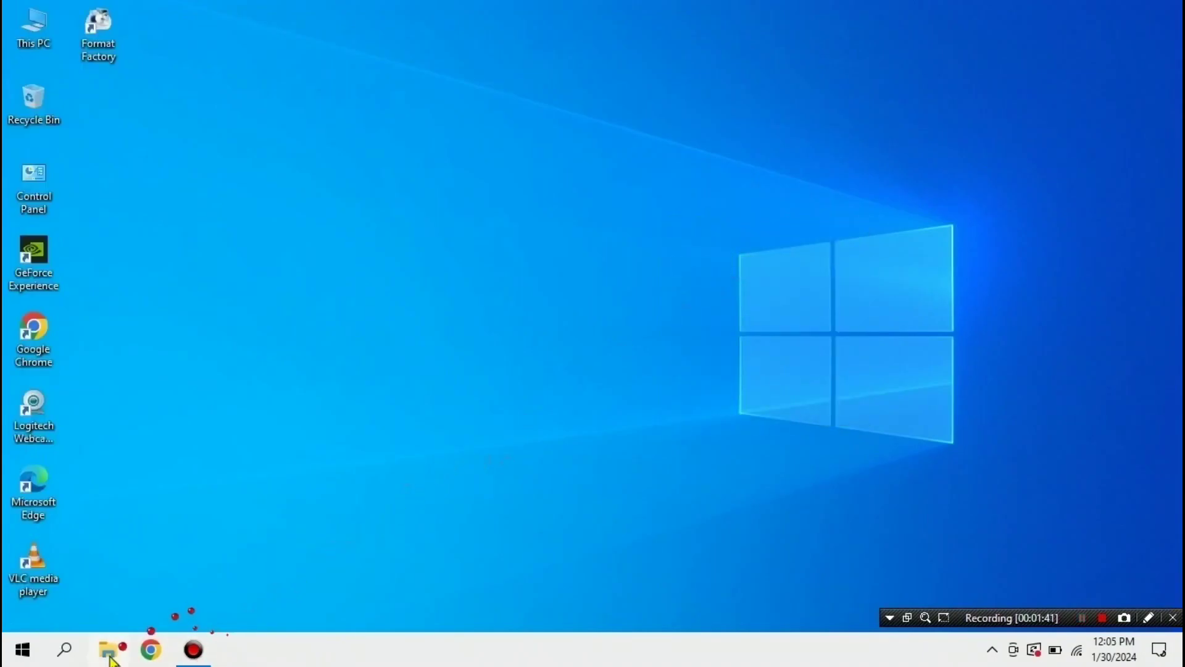
- Search Windows for "service", run the Services app as administrator and maximize its window
{"action": "left_click", "coordinate": [79, 648]}
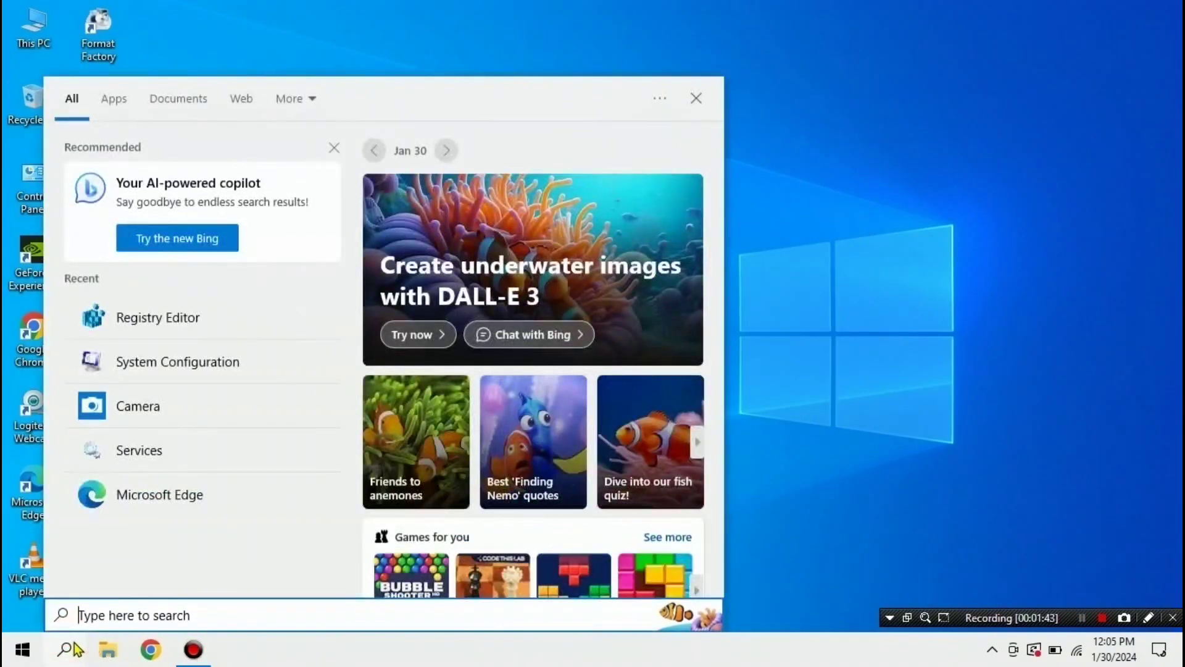
{"action": "type", "text": "service"}
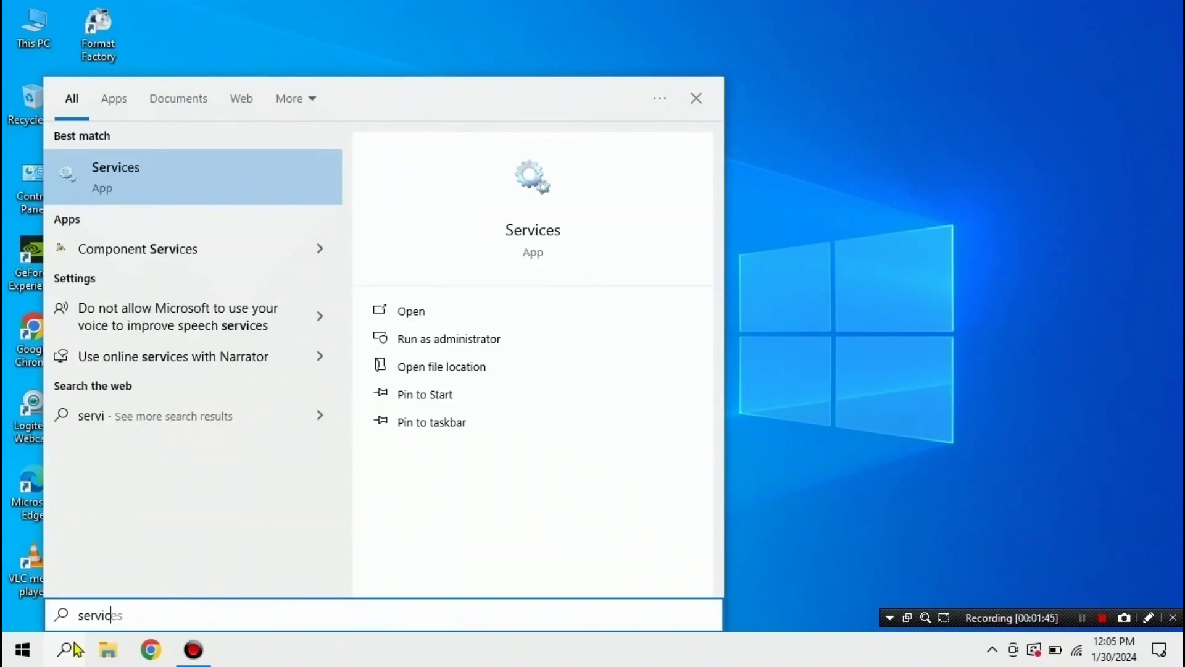
{"action": "right_click", "coordinate": [183, 168]}
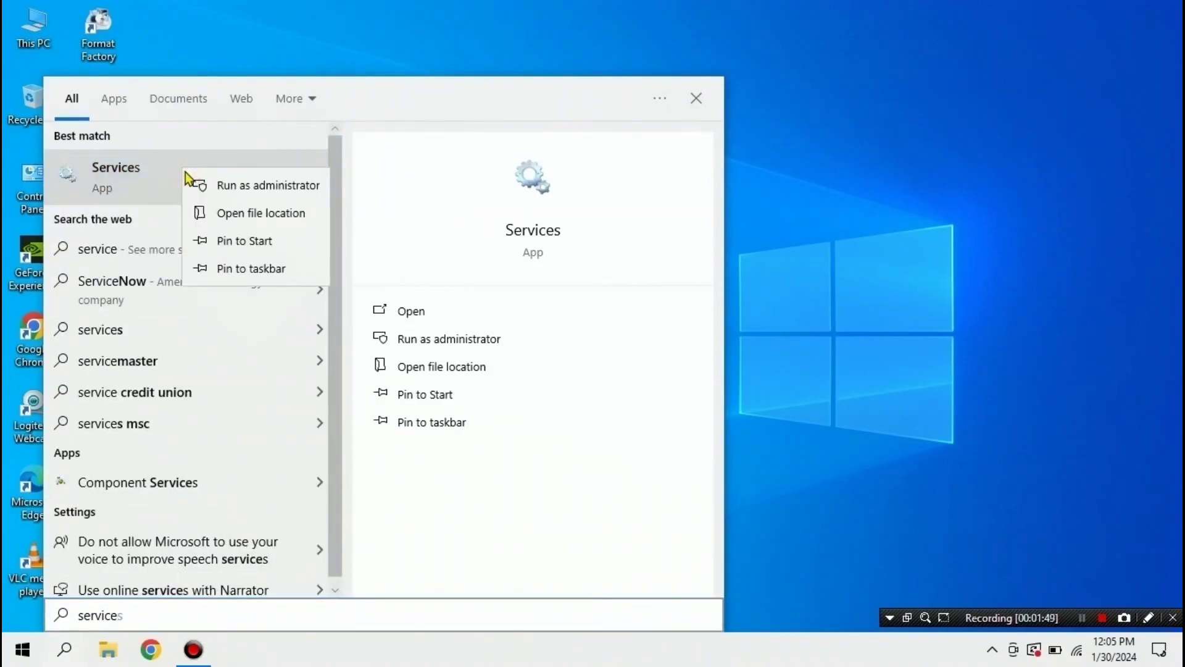
{"action": "left_click", "coordinate": [192, 183]}
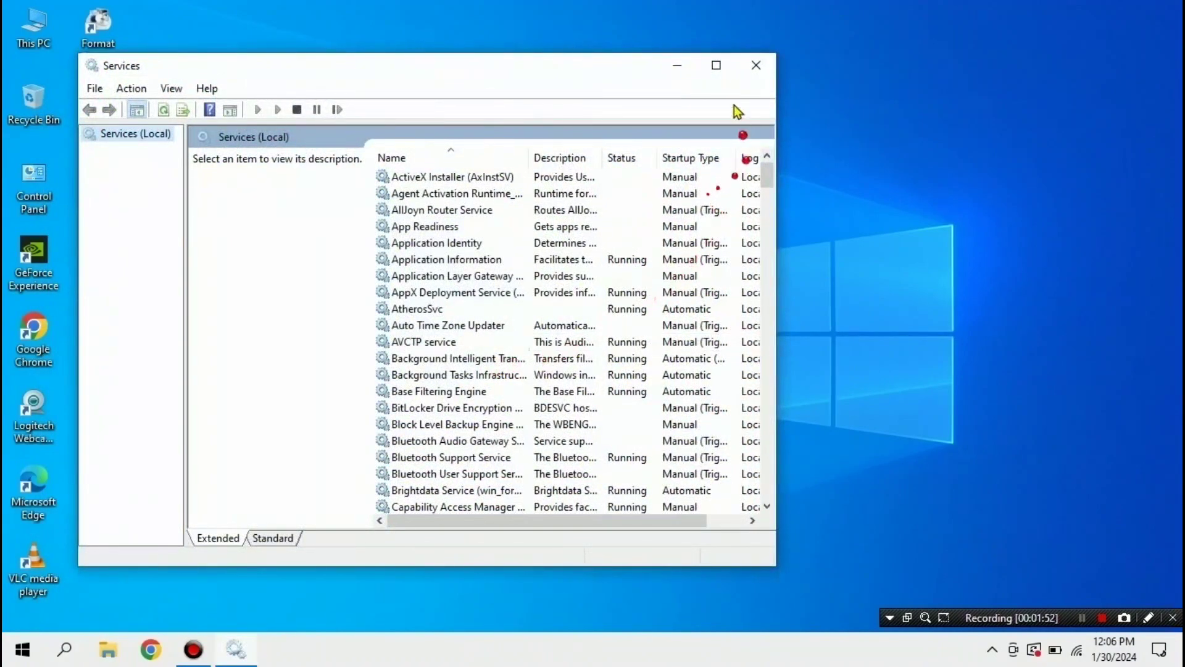
{"action": "left_click", "coordinate": [716, 65]}
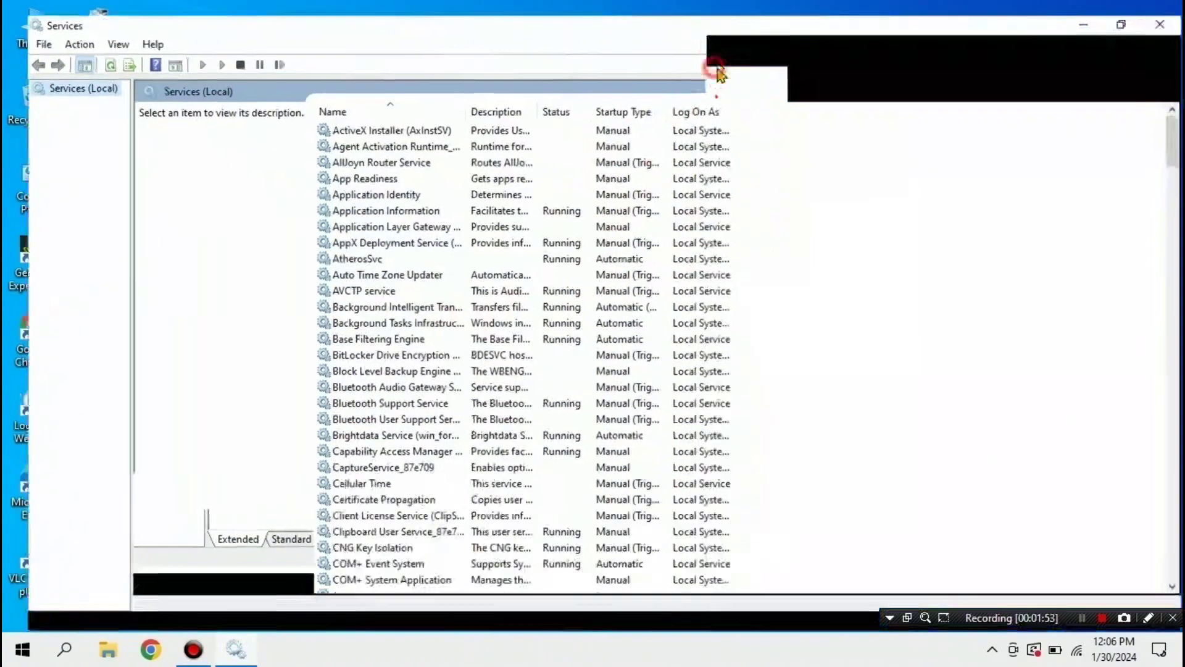
- Set the Windows Update service's startup type to Disabled, stop the service and confirm its properties
{"action": "left_click_drag", "start_coordinate": [1177, 145], "coordinate": [1177, 553]}
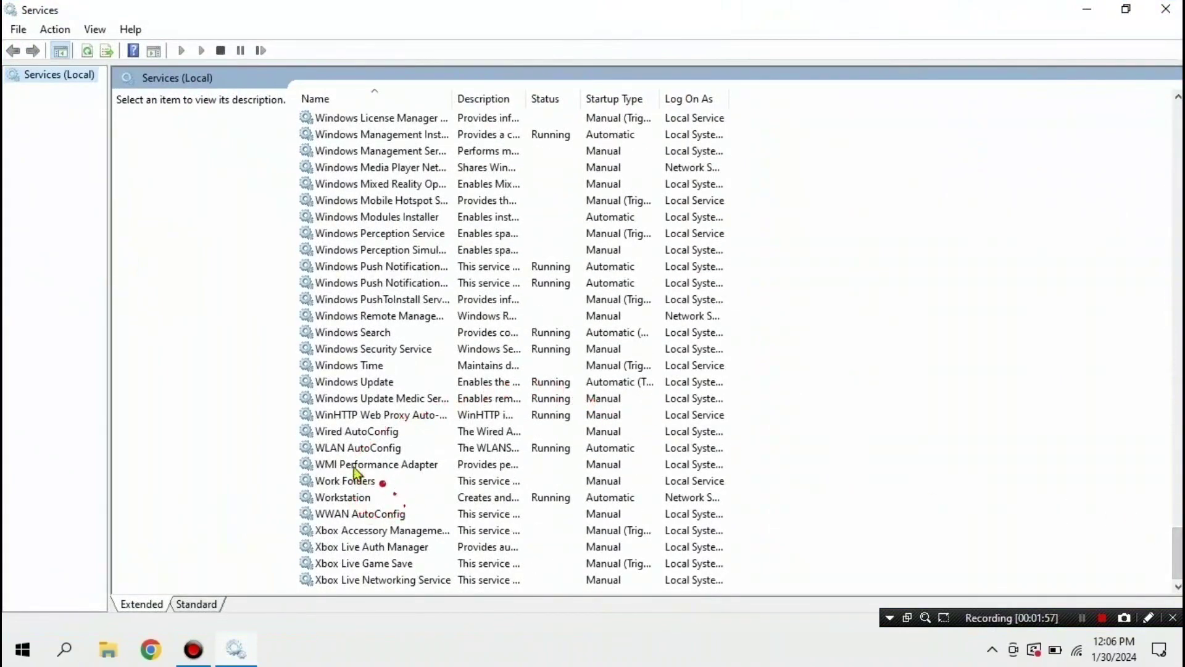
{"action": "left_click", "coordinate": [491, 372]}
{"action": "left_click", "coordinate": [558, 381]}
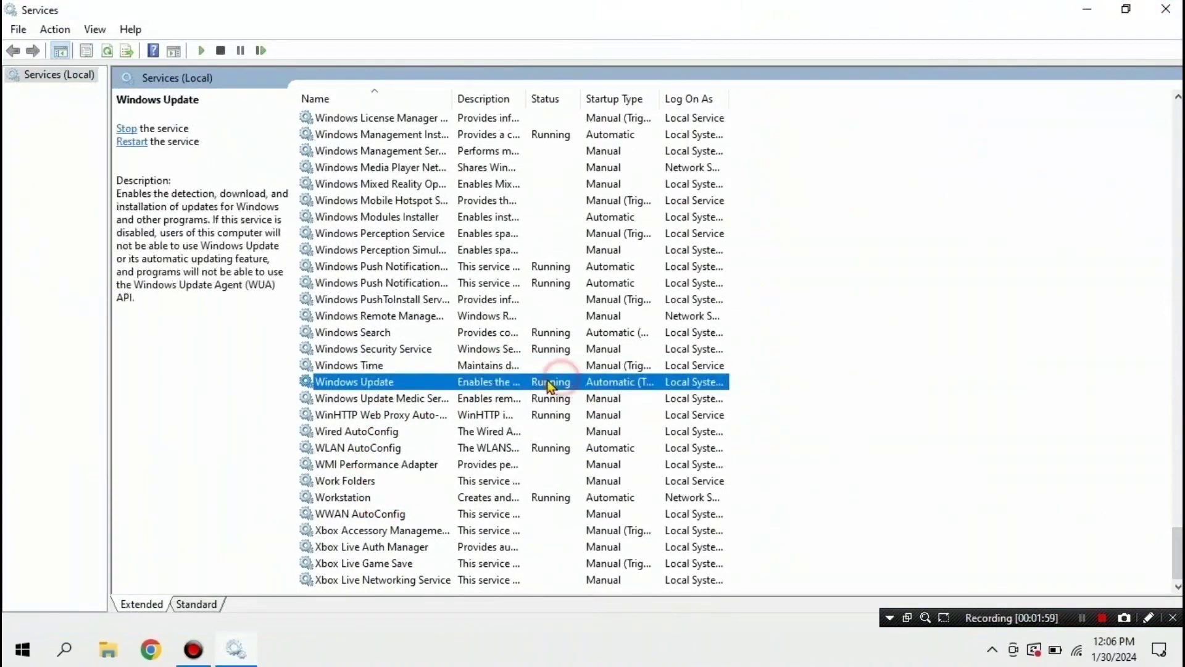
{"action": "right_click", "coordinate": [558, 380]}
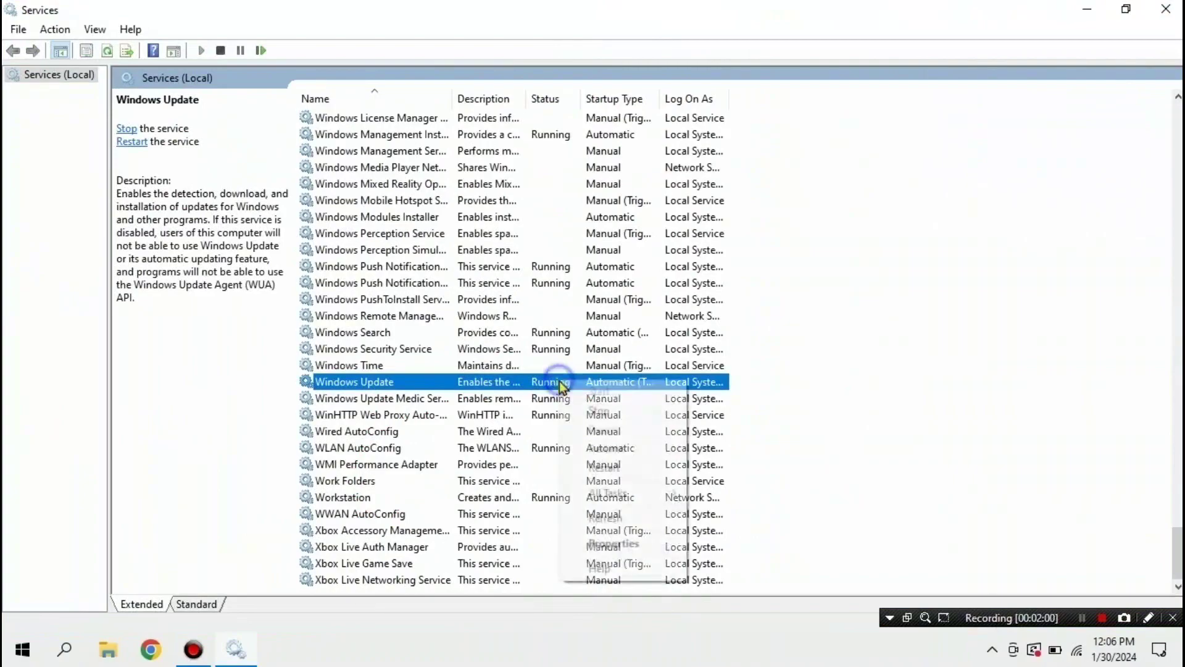
{"action": "left_click", "coordinate": [610, 543]}
{"action": "left_click", "coordinate": [557, 303]}
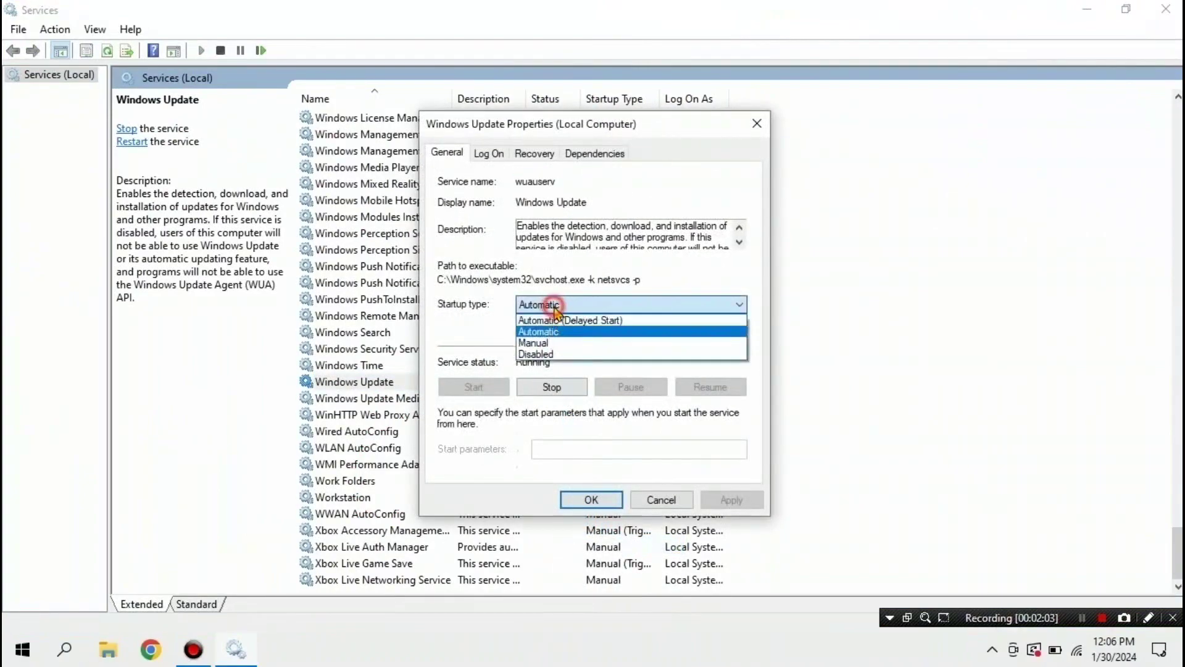
{"action": "left_click", "coordinate": [539, 347]}
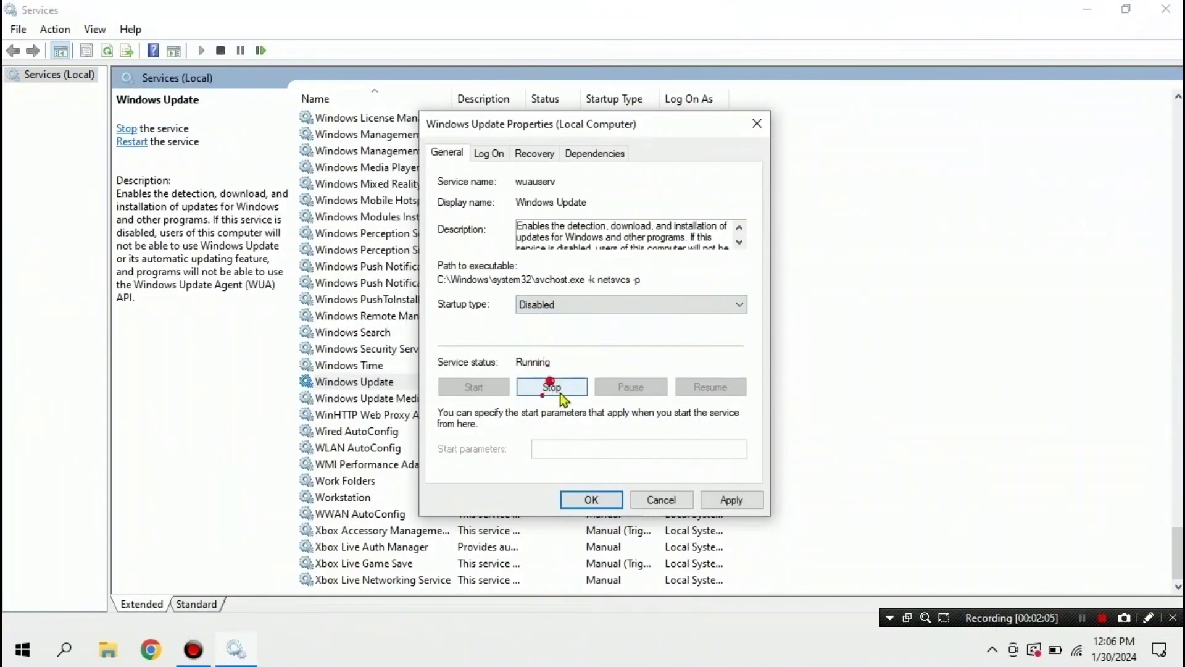
{"action": "left_click", "coordinate": [532, 386]}
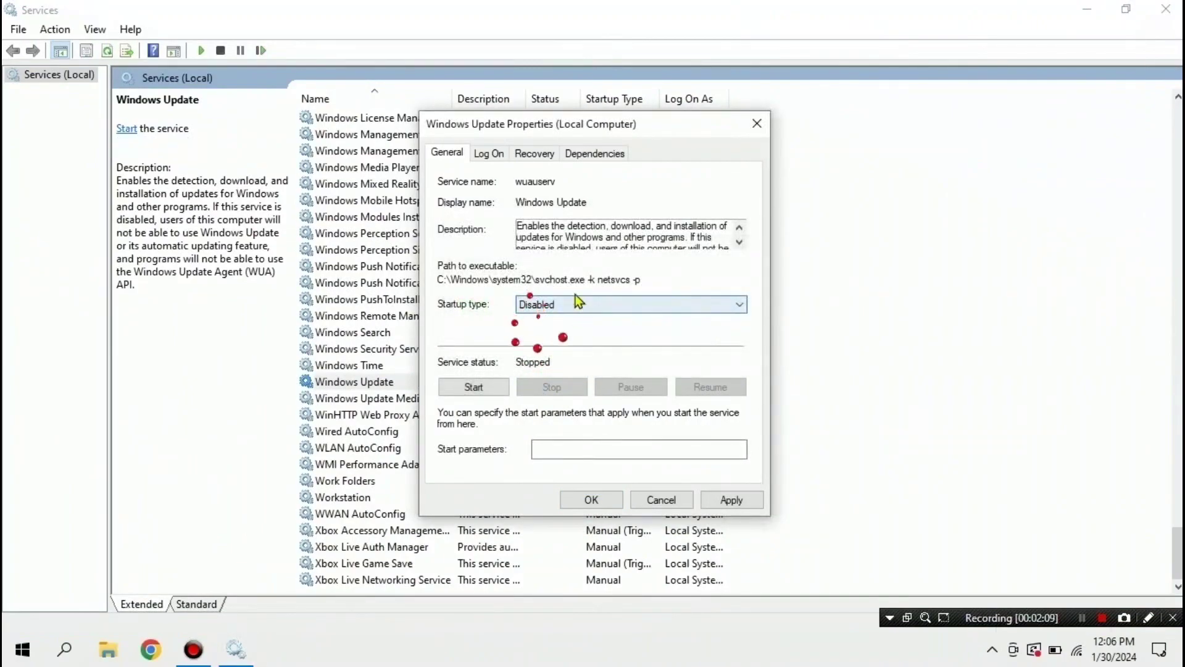
{"action": "left_click", "coordinate": [591, 500]}
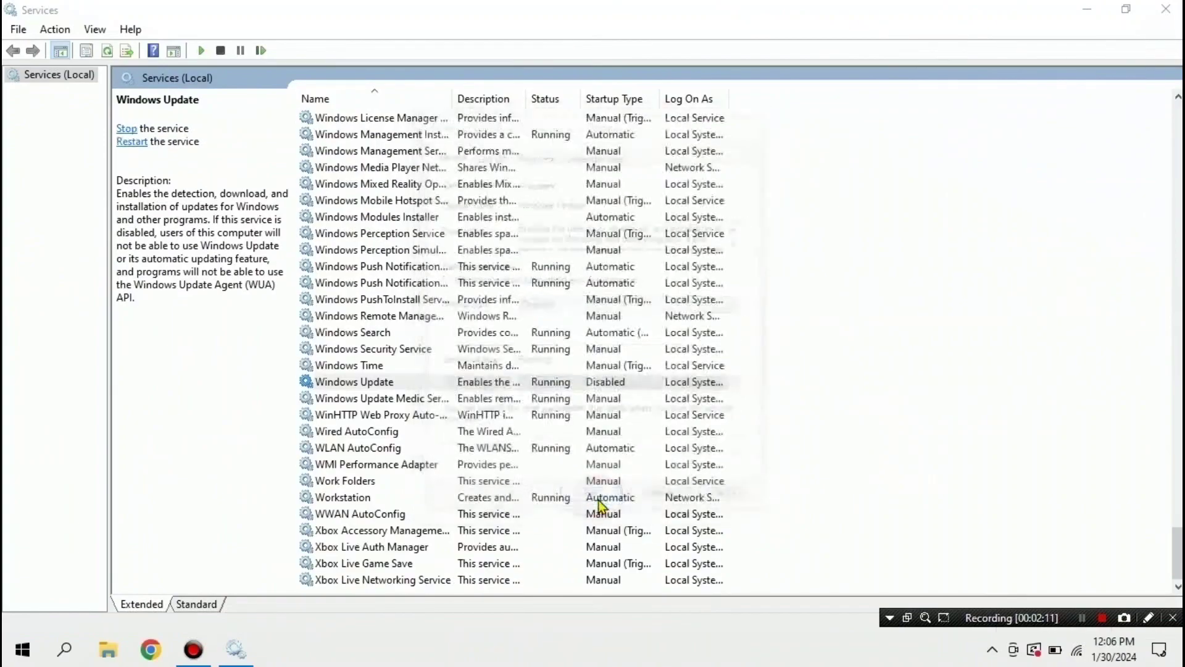
- Reopen the Windows Update service's properties, stop the service again, confirm, and close Services
{"action": "double_click", "coordinate": [547, 384]}
{"action": "left_click", "coordinate": [550, 387]}
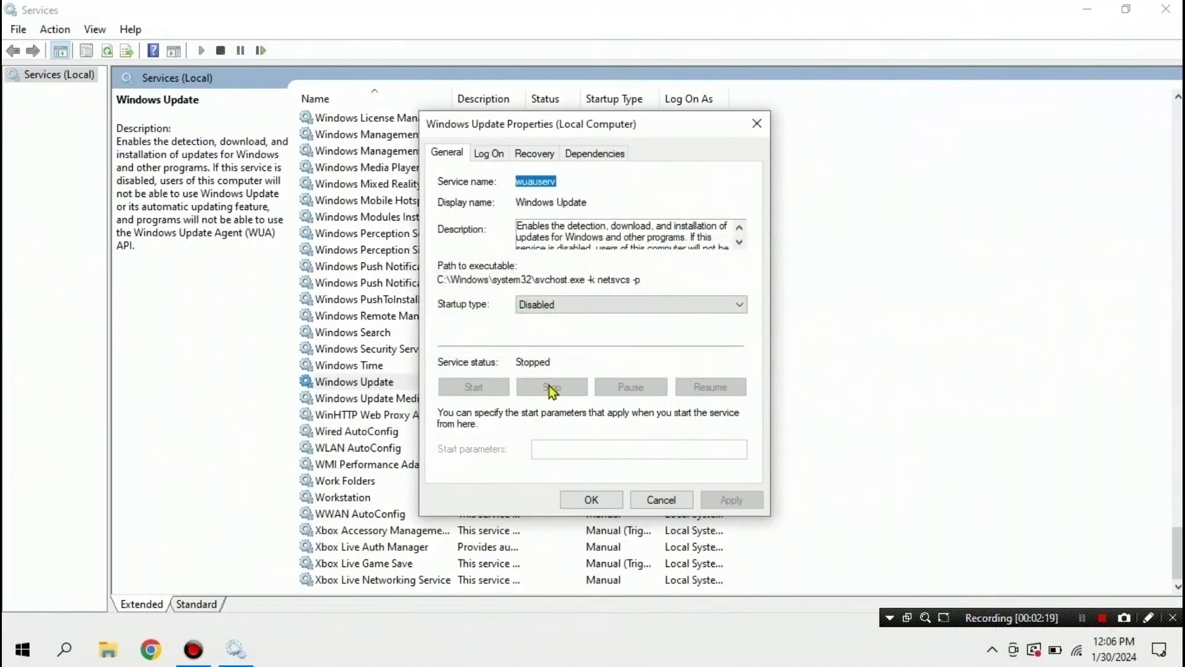
{"action": "left_click", "coordinate": [585, 501]}
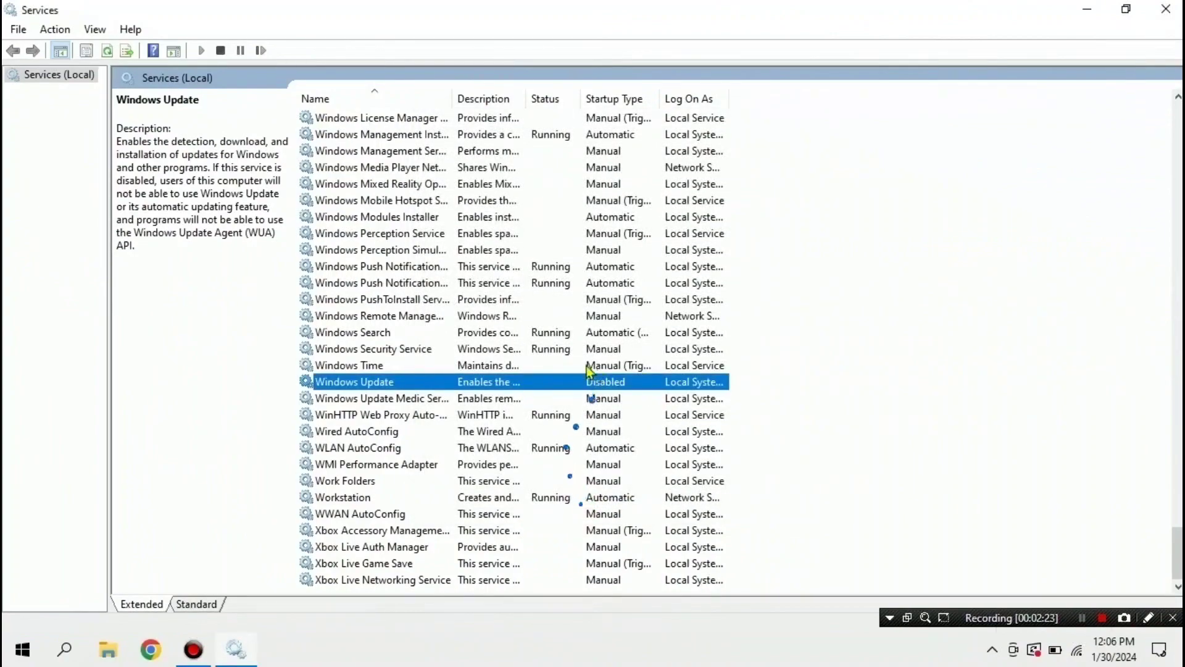
{"action": "left_click", "coordinate": [1165, 8]}
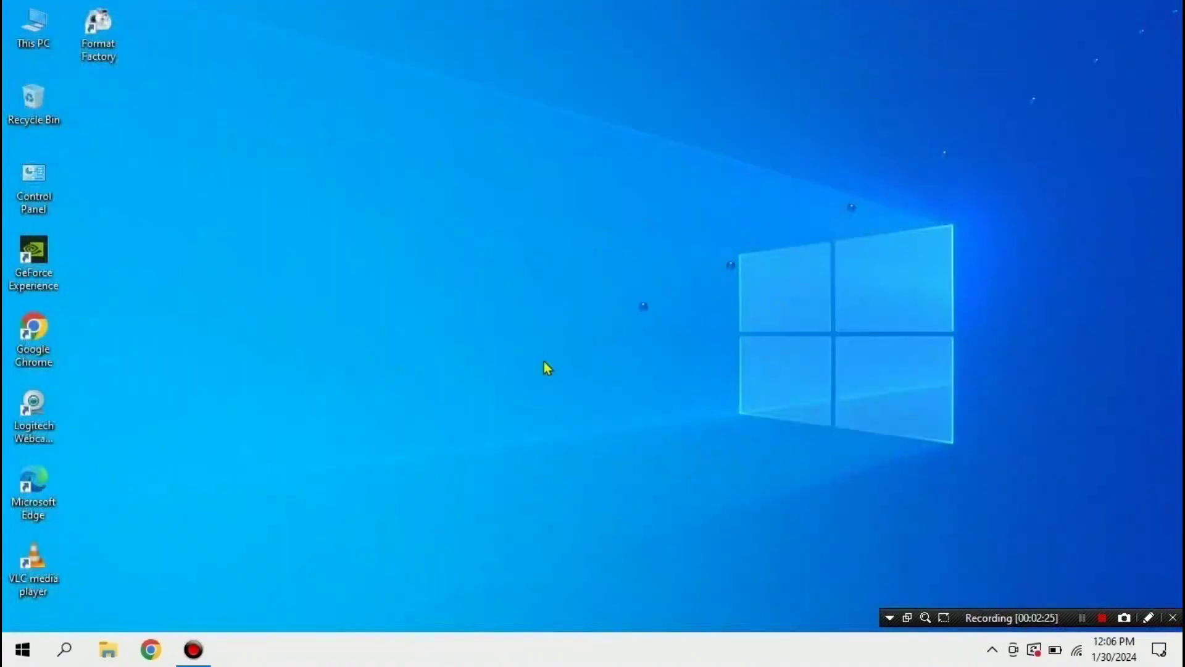
- Search Windows for "regedit" and open the Registry Editor
{"action": "left_click", "coordinate": [65, 653]}
{"action": "type", "text": "reg"}
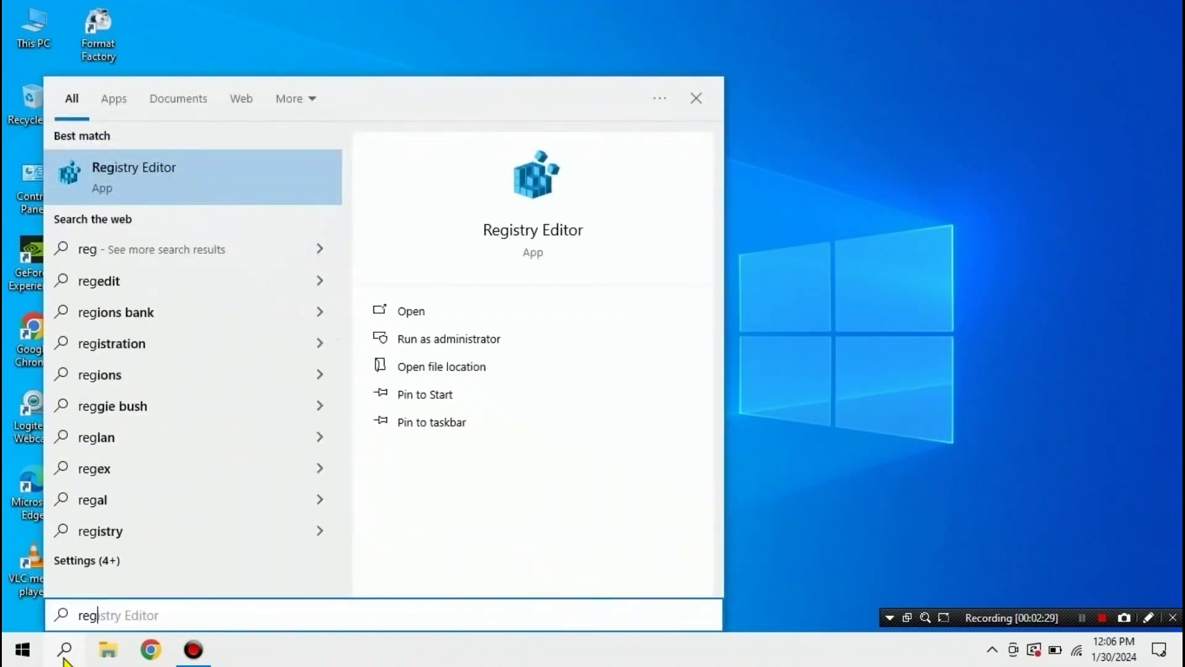
{"action": "type", "text": "edit"}
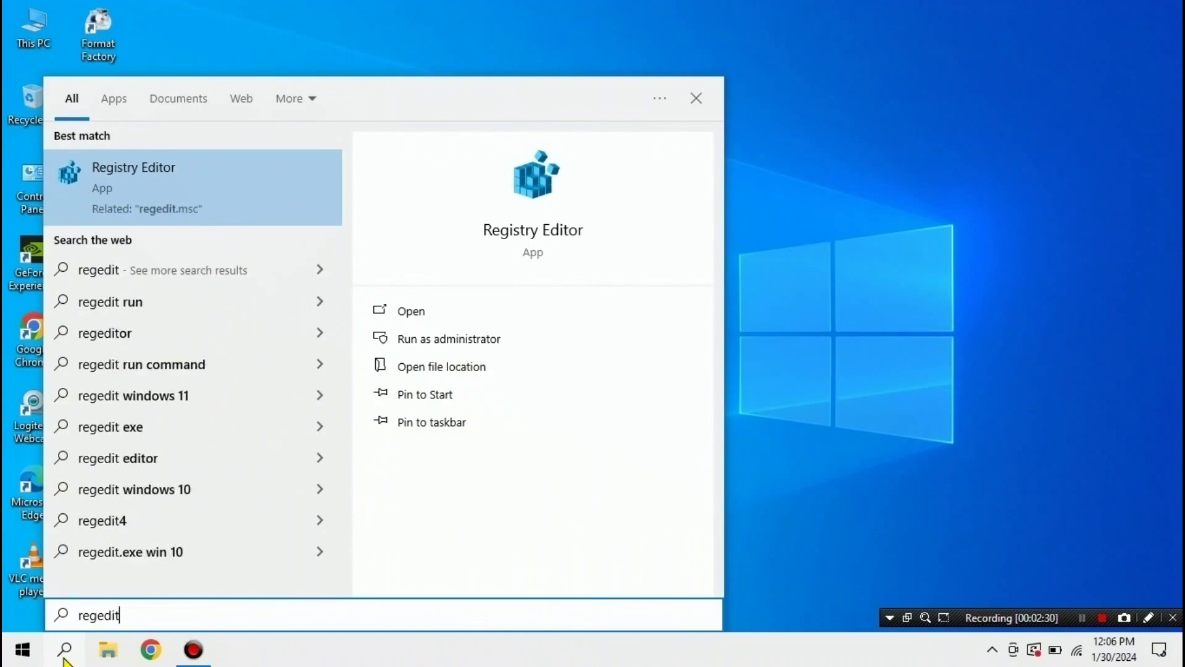
{"action": "left_click", "coordinate": [189, 171]}
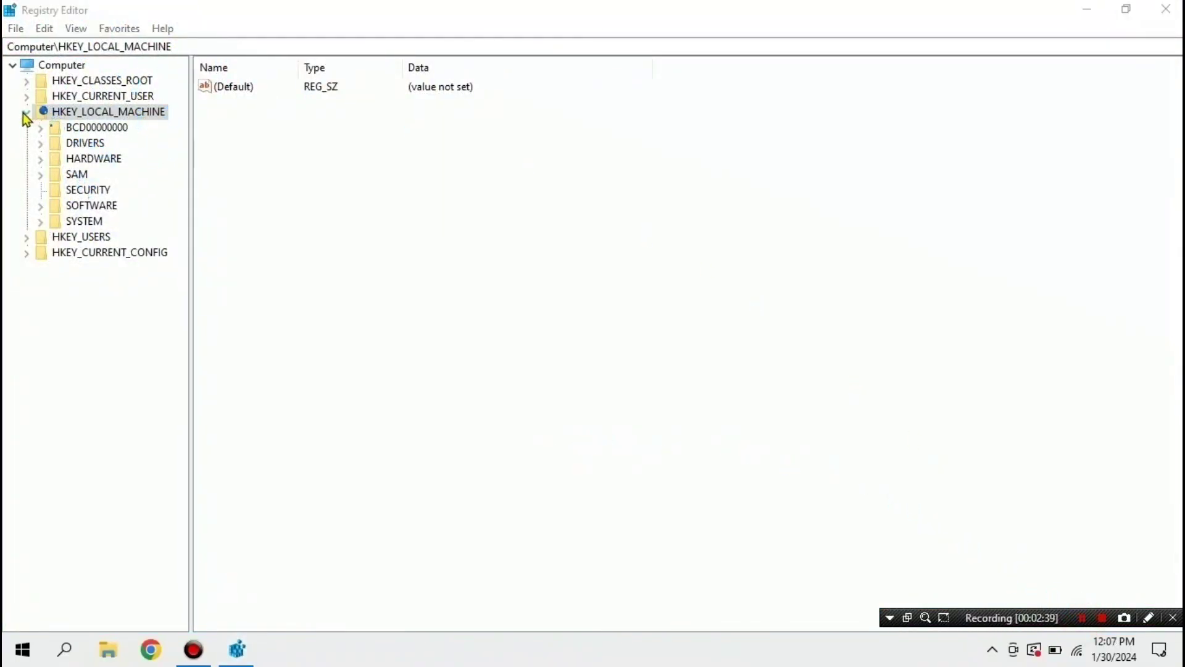
- Go to the registry key HKEY_LOCAL_MACHINE\SOFTWARE\Microsoft\WindowsUpdate and expand its subkeys
{"action": "left_click", "coordinate": [41, 207]}
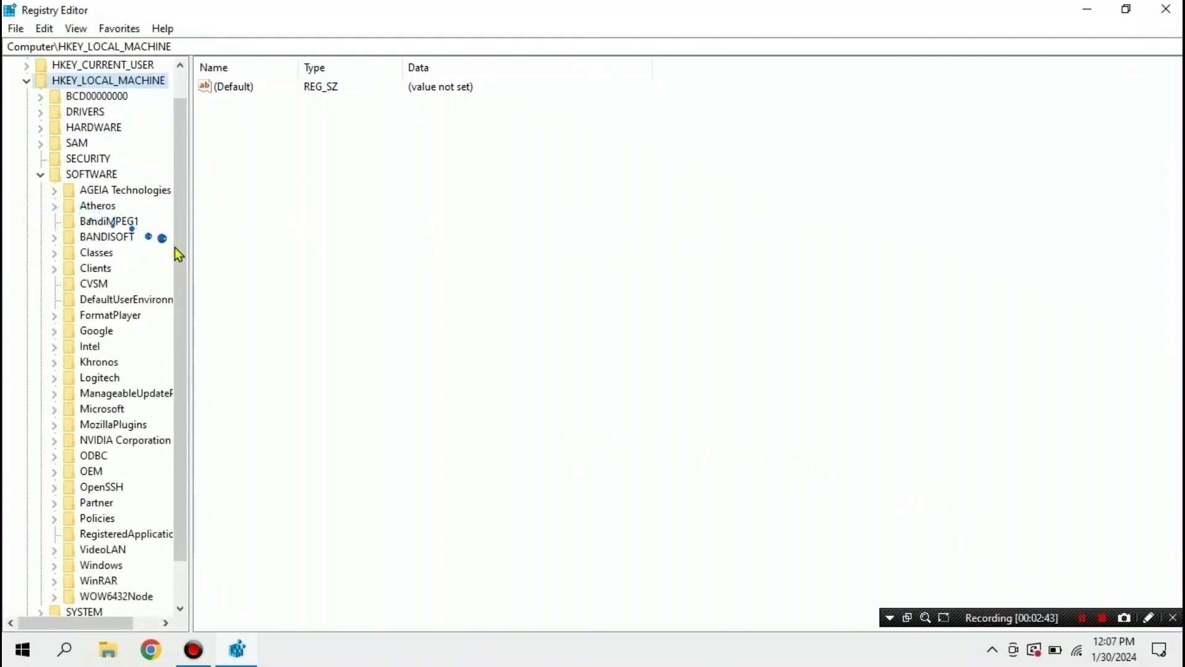
{"action": "left_click_drag", "start_coordinate": [178, 257], "coordinate": [183, 370]}
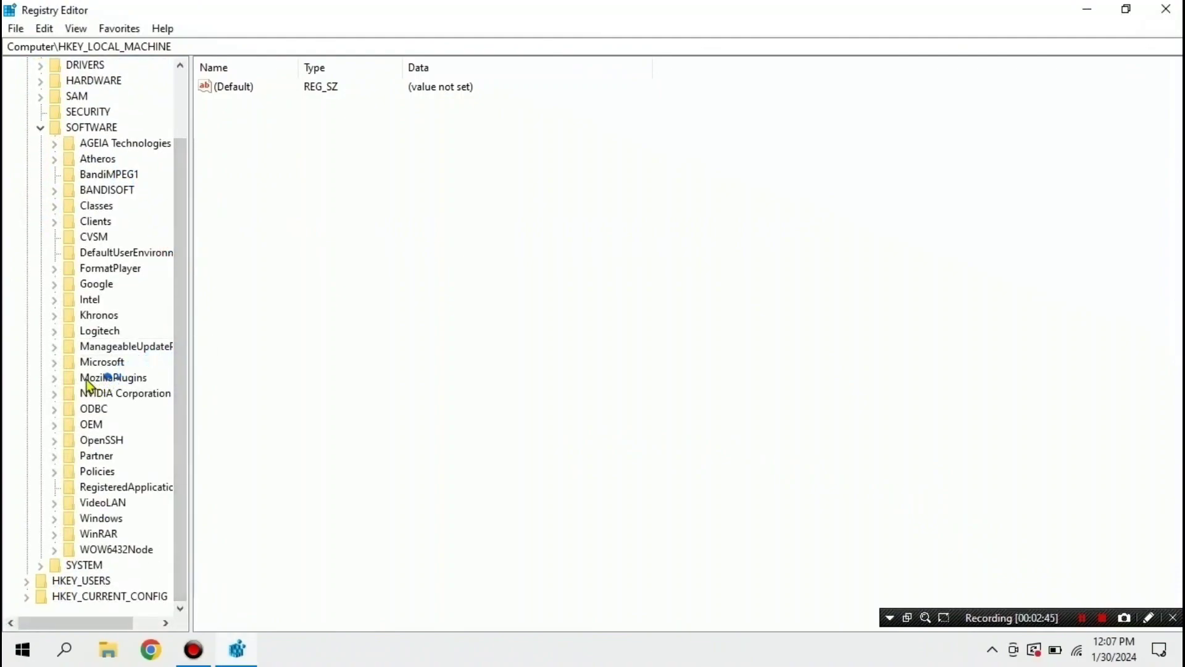
{"action": "left_click", "coordinate": [55, 362]}
{"action": "left_click_drag", "start_coordinate": [181, 168], "coordinate": [195, 561]}
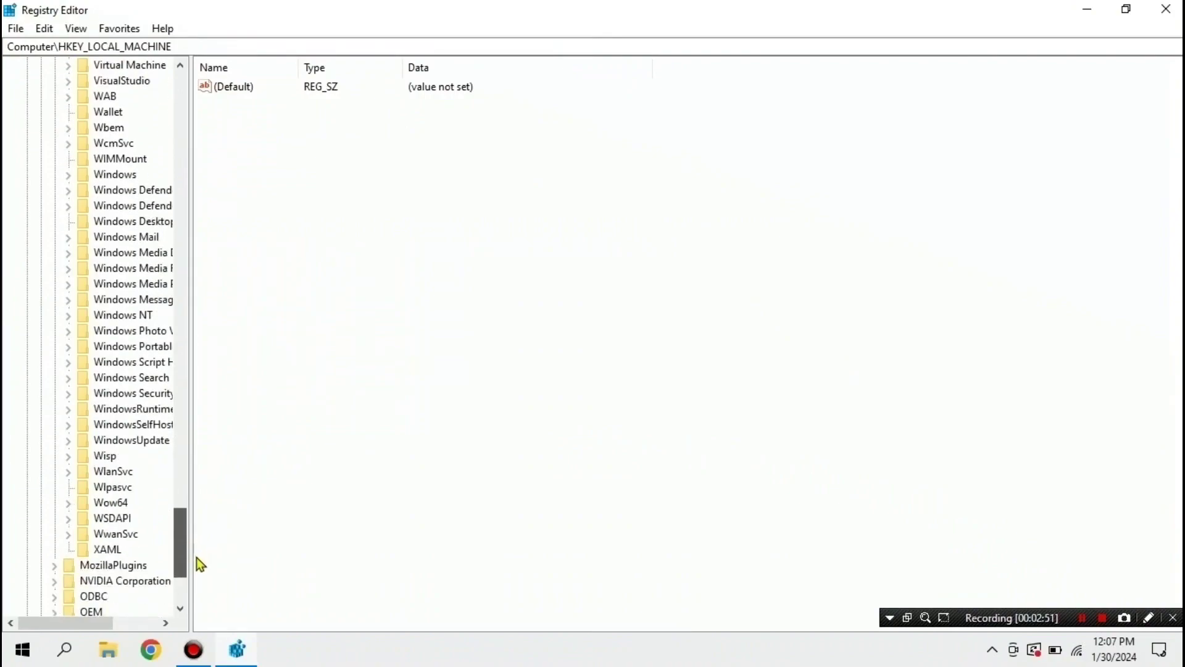
{"action": "left_click", "coordinate": [135, 444]}
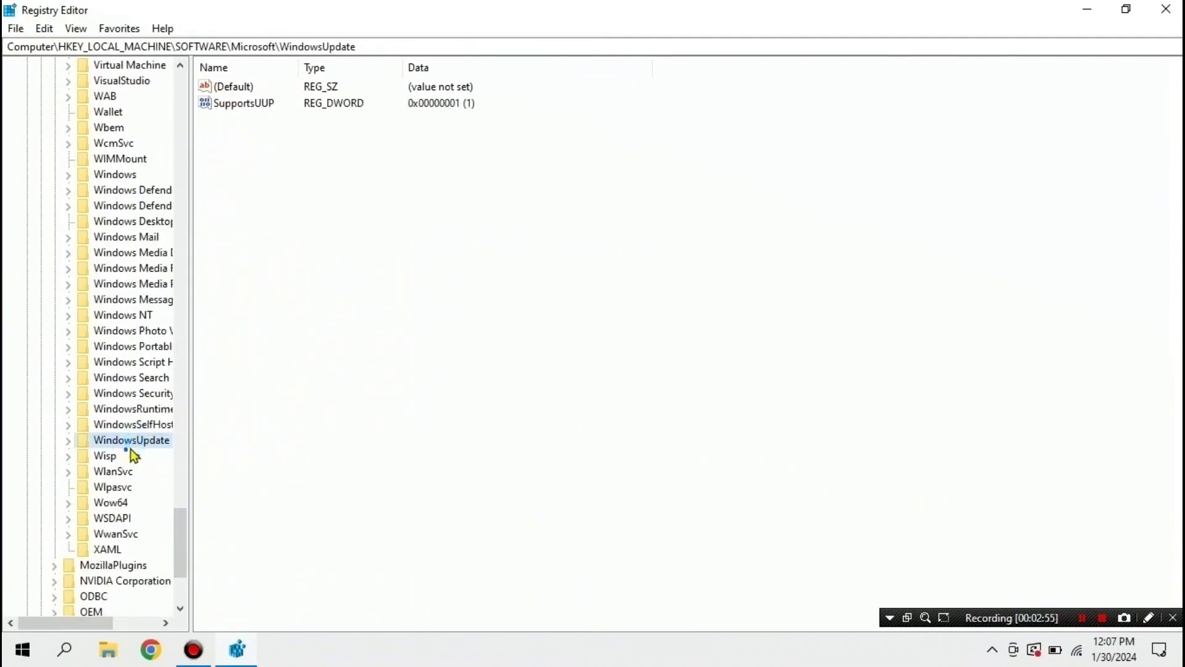
{"action": "left_click", "coordinate": [69, 442]}
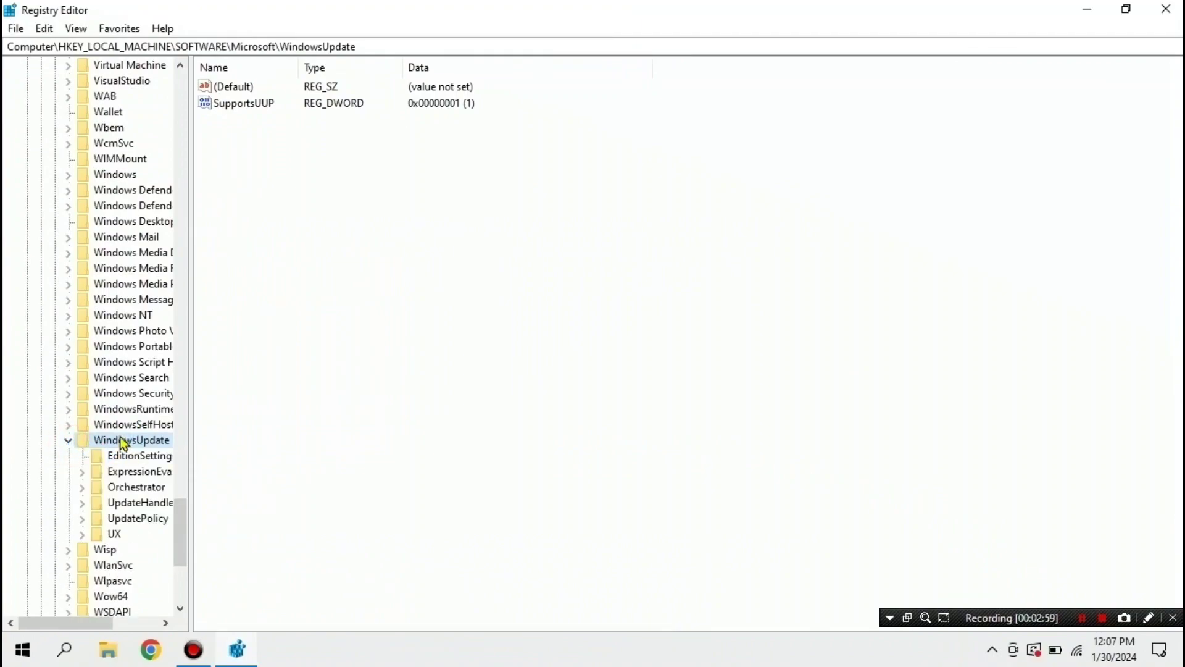
{"action": "left_click", "coordinate": [1082, 617]}
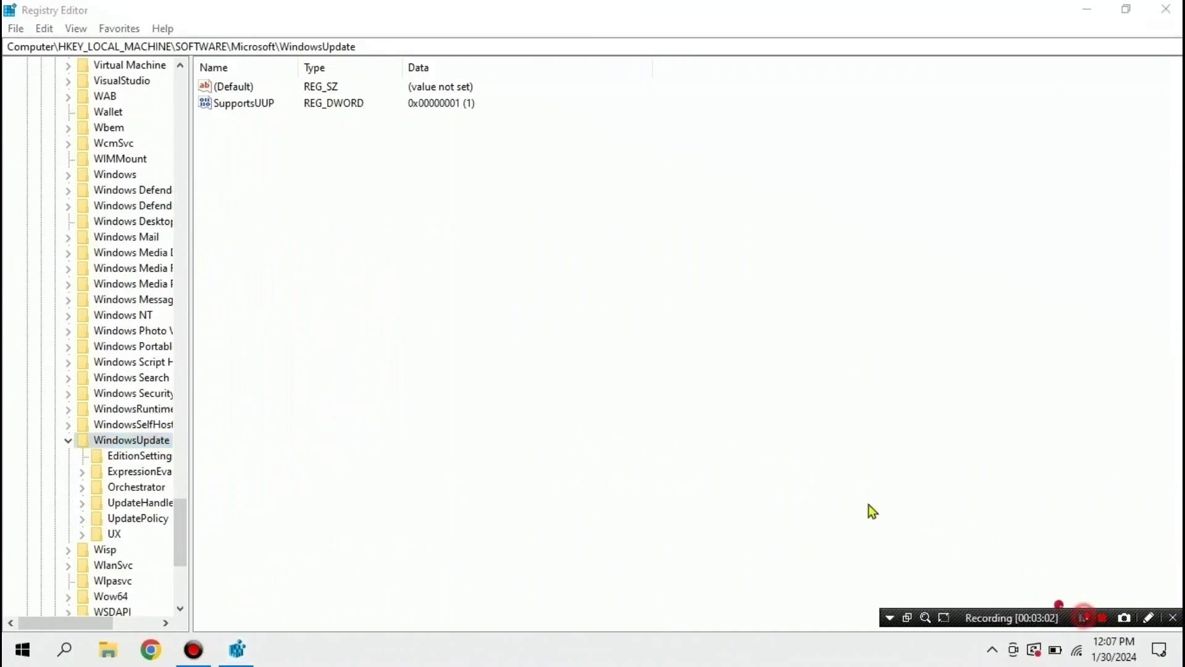
- Create a new key named AU under the WindowsUpdate registry key
{"action": "right_click", "coordinate": [121, 445]}
{"action": "mouse_move", "coordinate": [200, 475]}
{"action": "left_click", "coordinate": [313, 472]}
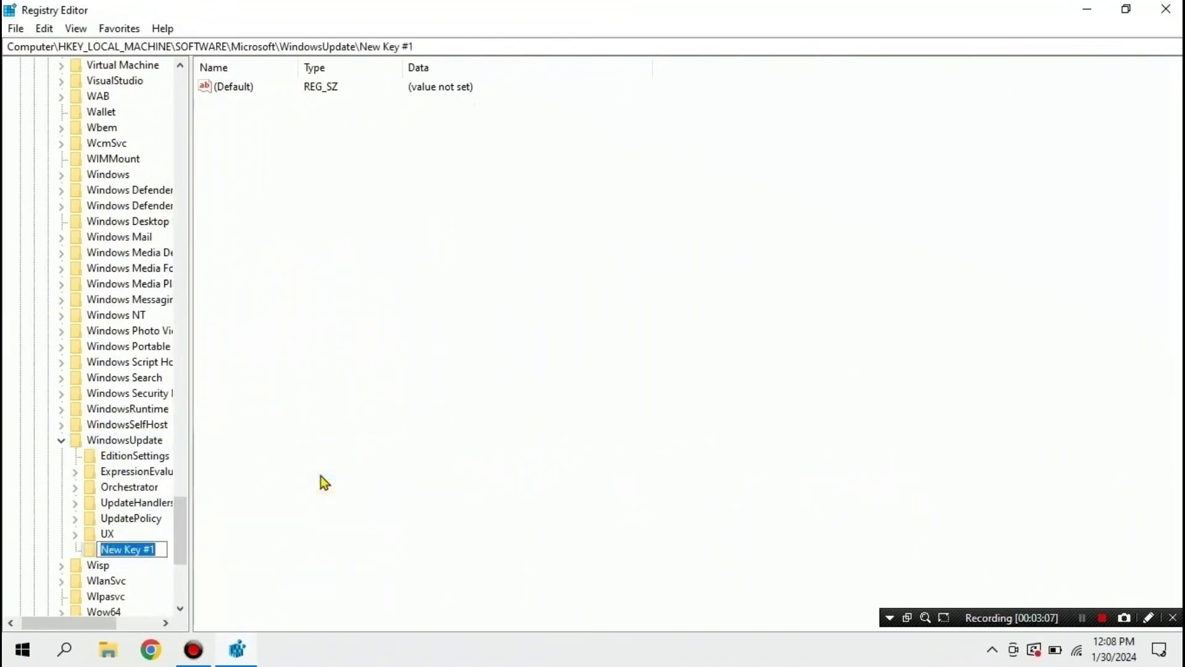
{"action": "type", "text": "AU"}
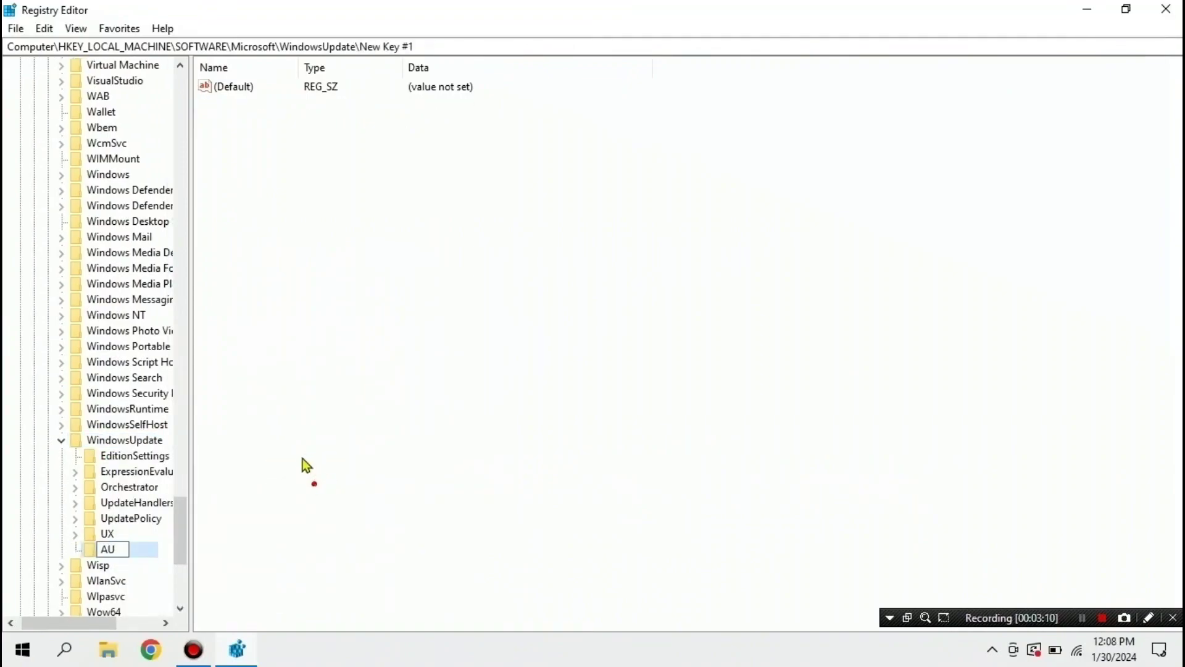
{"action": "left_click", "coordinate": [317, 516]}
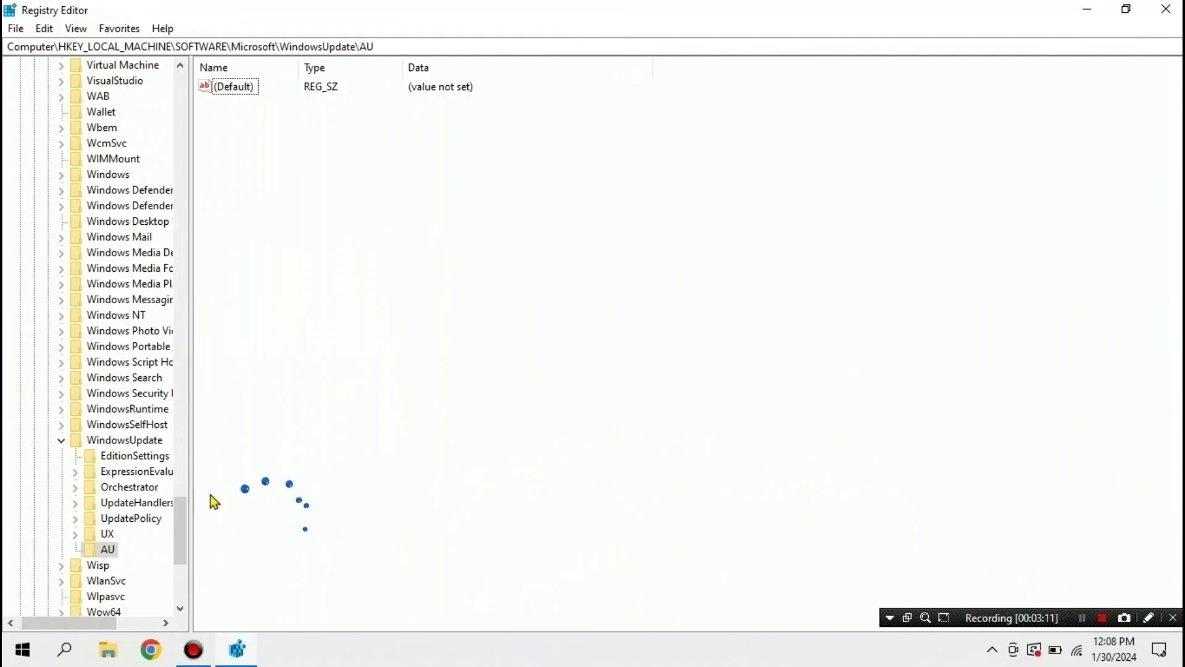
- Create a DWORD (32-bit) value named NoAutoUpdate in the AU key and set its value data to 1
{"action": "right_click", "coordinate": [294, 167]}
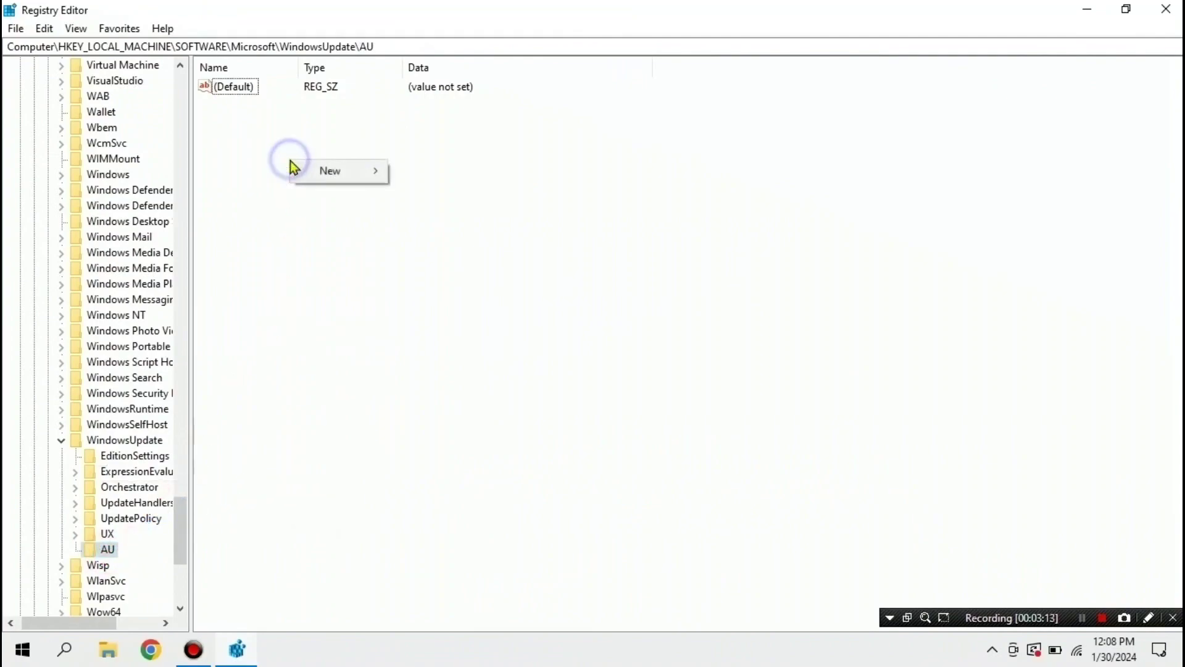
{"action": "mouse_move", "coordinate": [349, 176]}
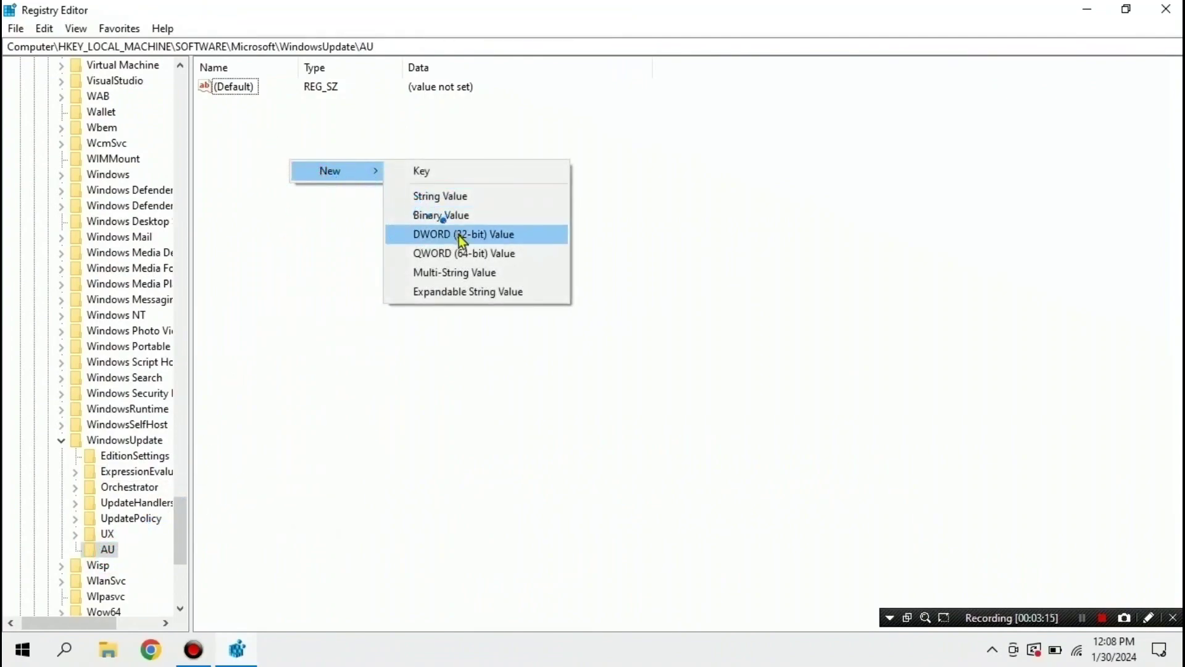
{"action": "left_click", "coordinate": [494, 237]}
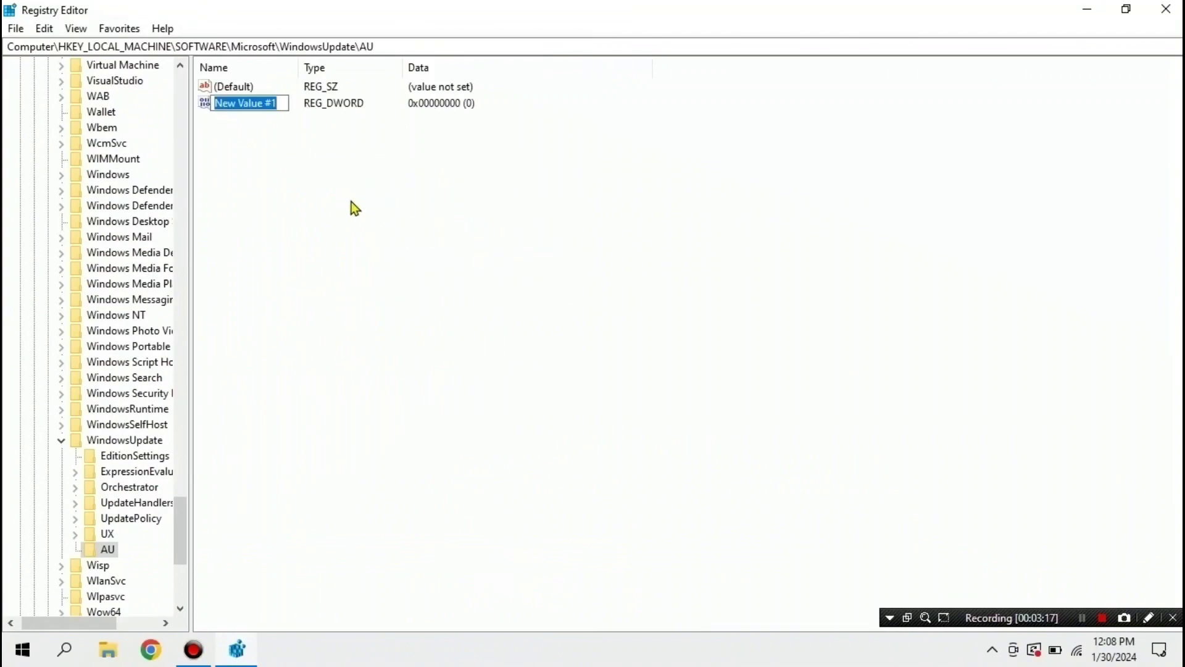
{"action": "type", "text": "N"}
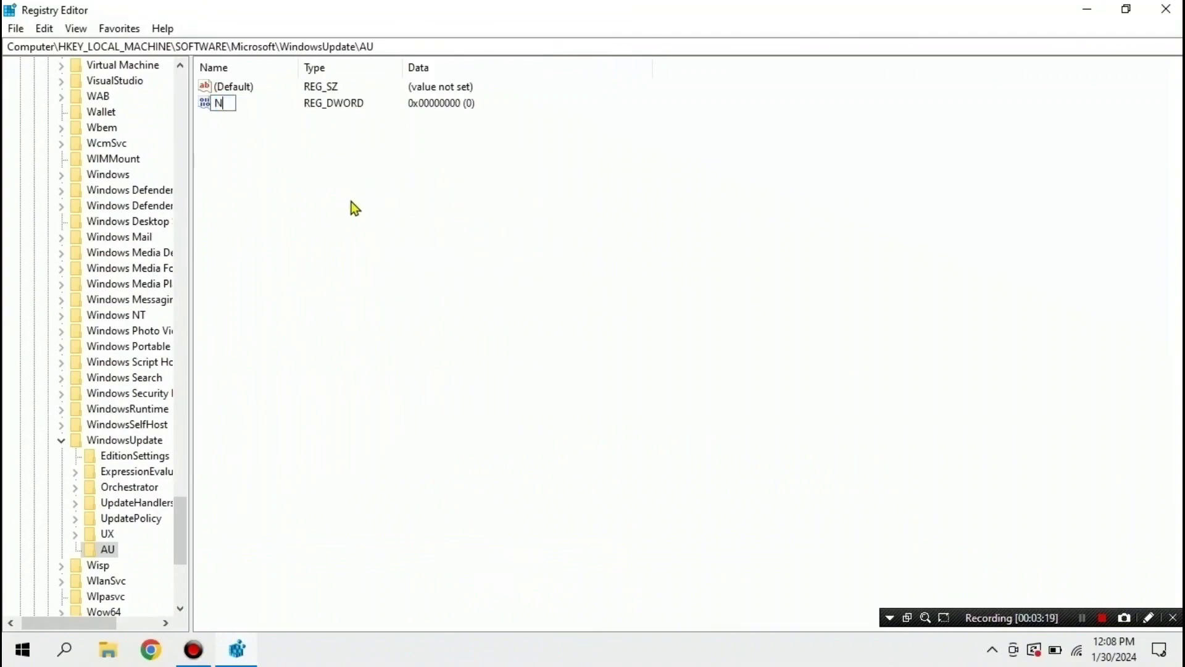
{"action": "type", "text": "oAutoUpdate"}
{"action": "left_click", "coordinate": [248, 129]}
{"action": "left_click", "coordinate": [272, 121]}
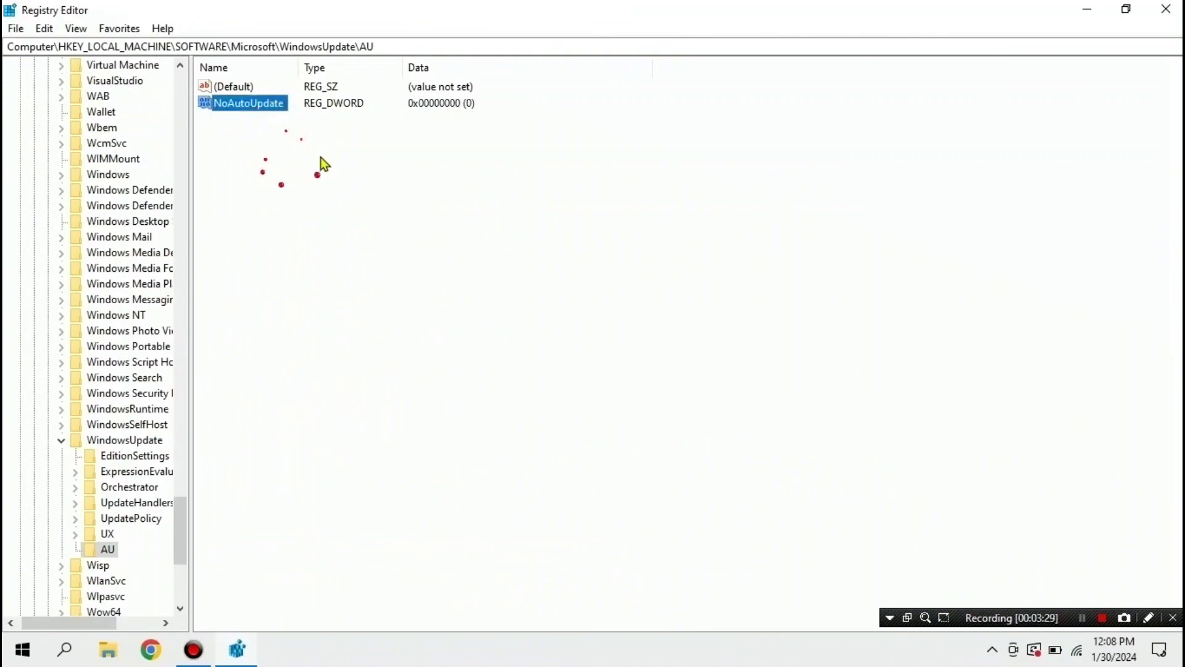
{"action": "double_click", "coordinate": [267, 105]}
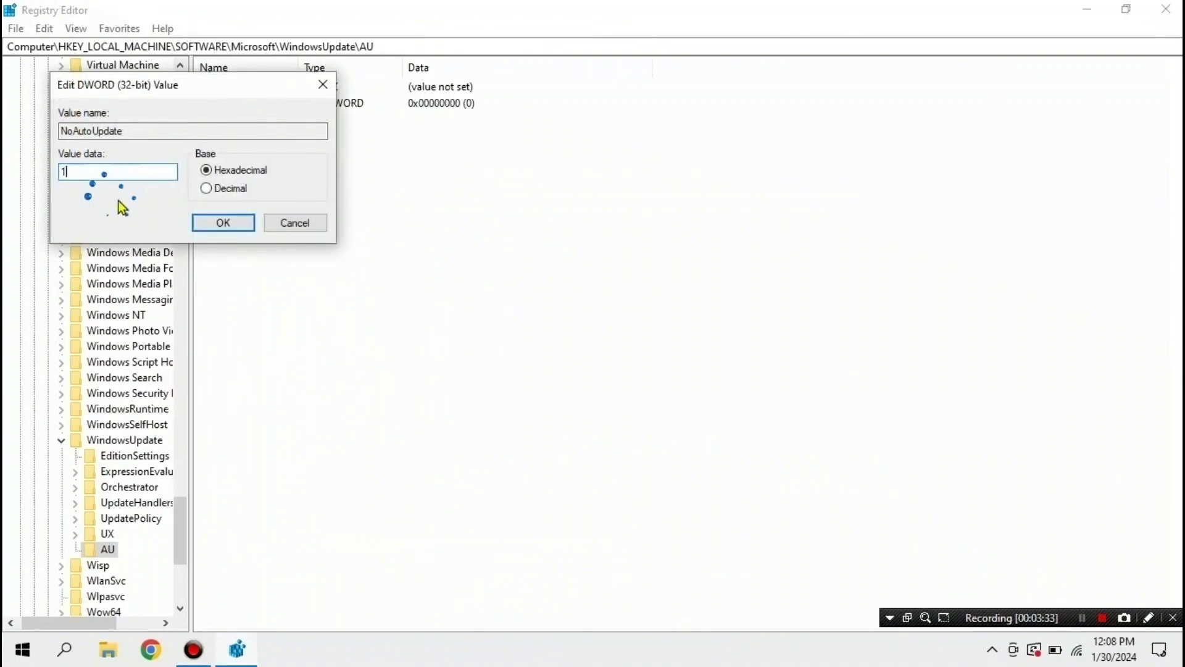
{"action": "left_click", "coordinate": [223, 222]}
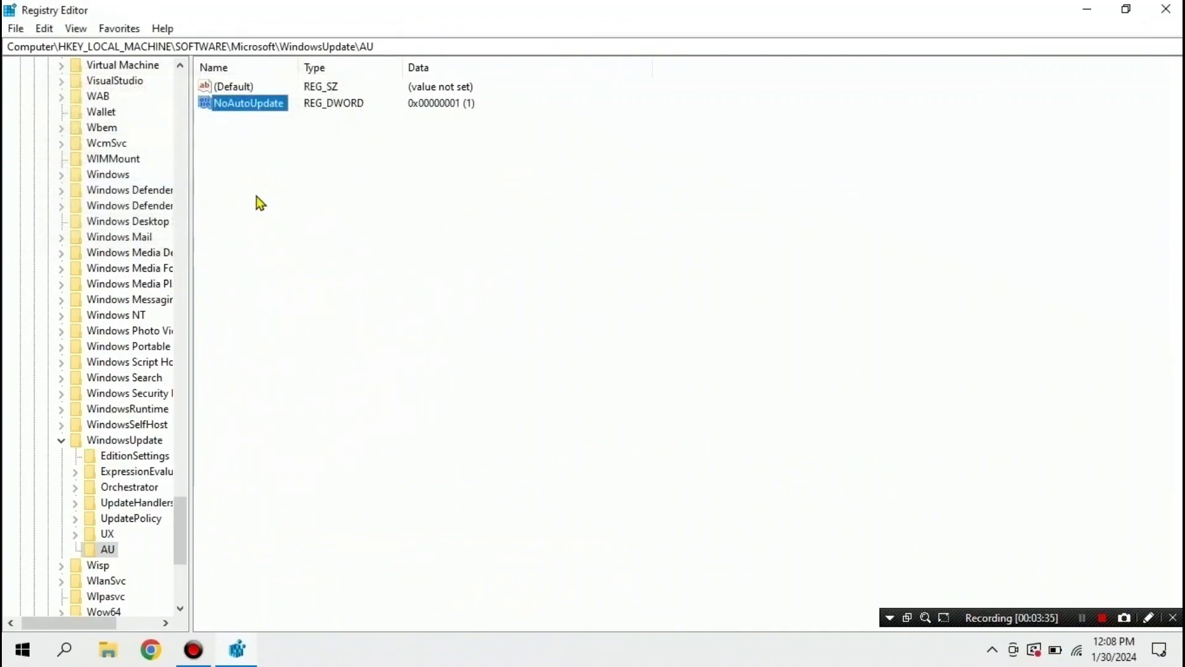
- Collapse the WindowsUpdate, Microsoft, SOFTWARE and HKEY_LOCAL_MACHINE branches of the registry tree
{"action": "left_click", "coordinate": [62, 441]}
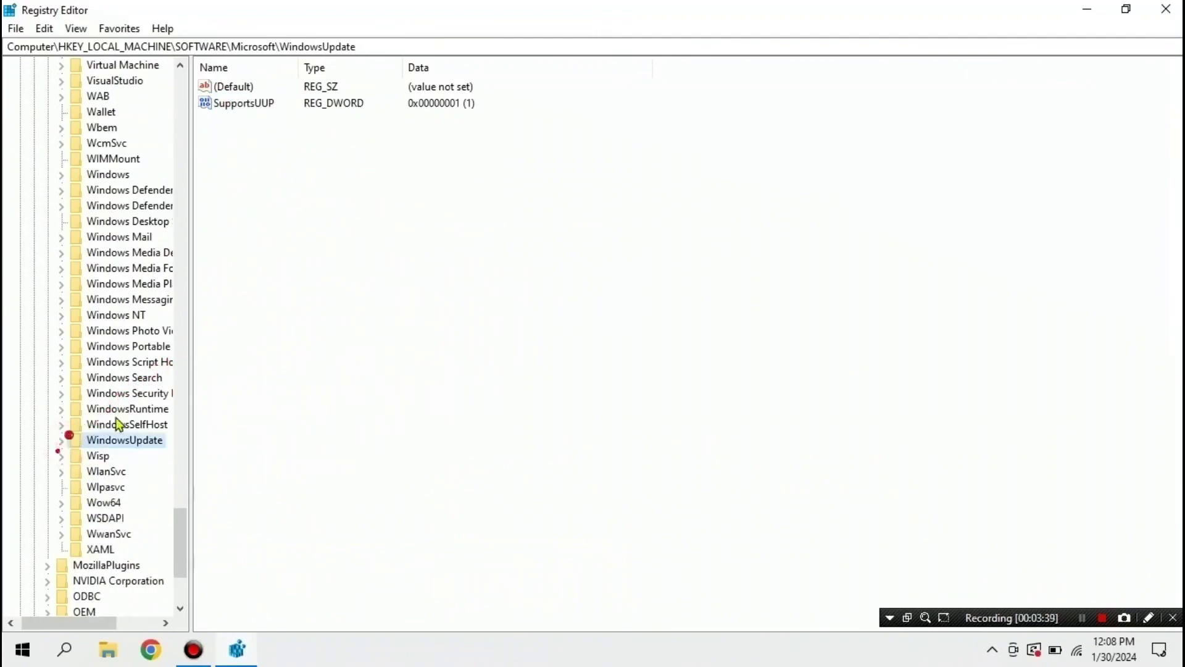
{"action": "scroll", "coordinate": [107, 425], "scroll_direction": "up", "scroll_amount": 20}
{"action": "scroll", "coordinate": [126, 432], "scroll_direction": "up", "scroll_amount": 20}
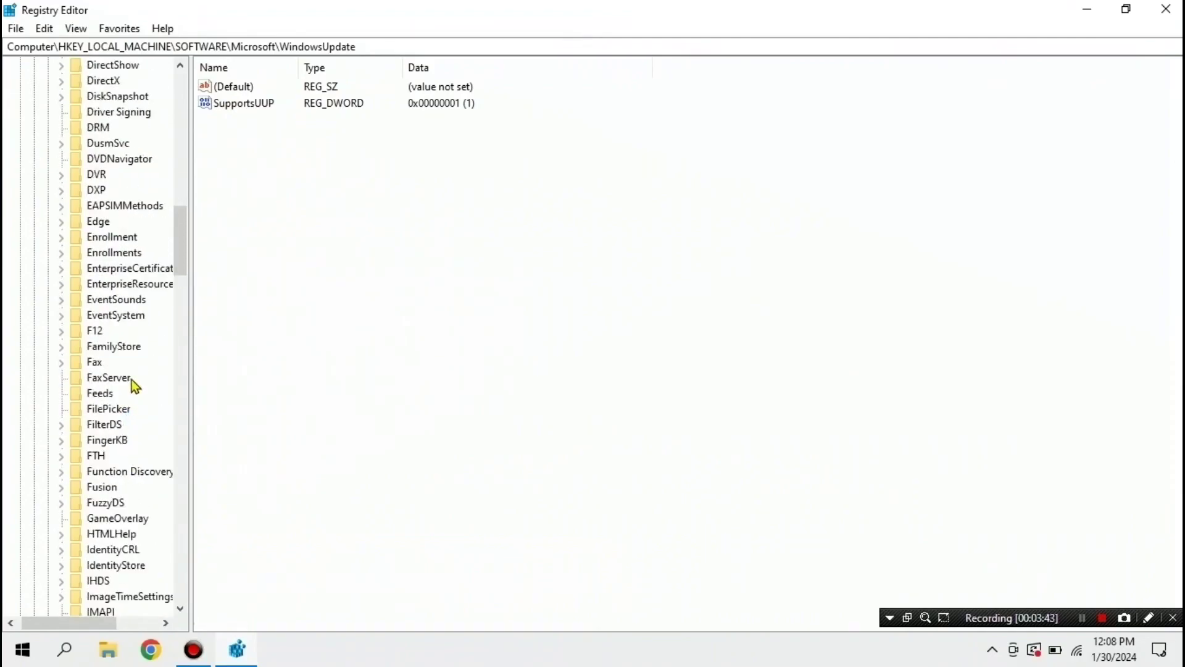
{"action": "scroll", "coordinate": [131, 379], "scroll_direction": "up", "scroll_amount": 16}
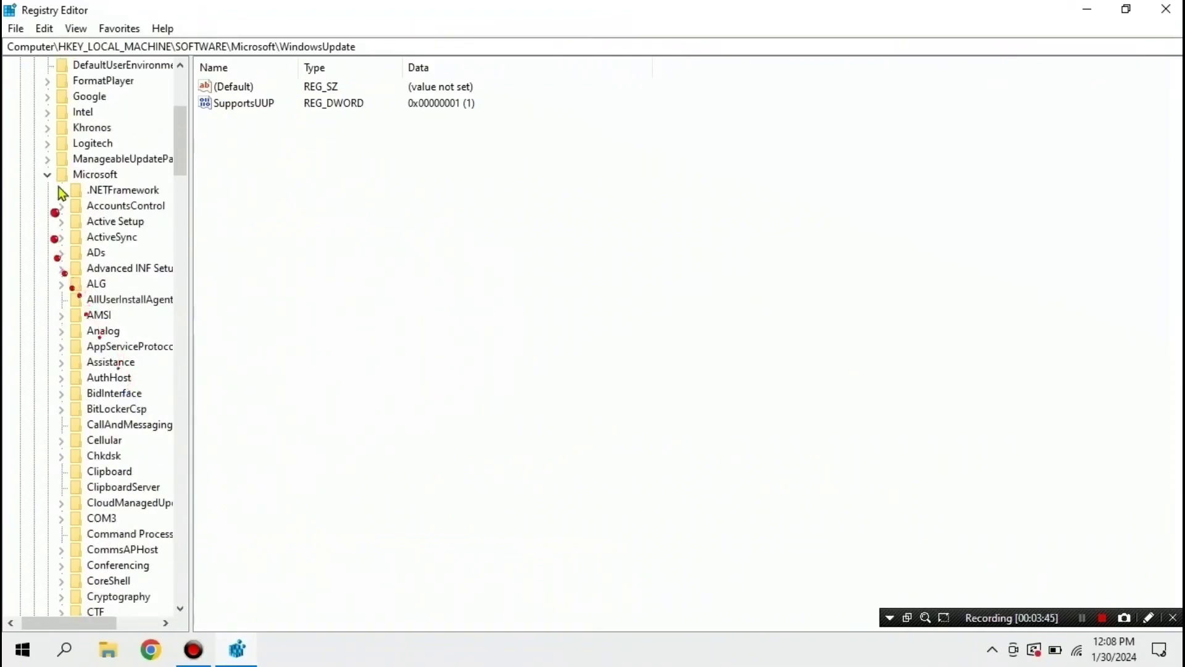
{"action": "left_click", "coordinate": [49, 176]}
{"action": "left_click", "coordinate": [33, 128]}
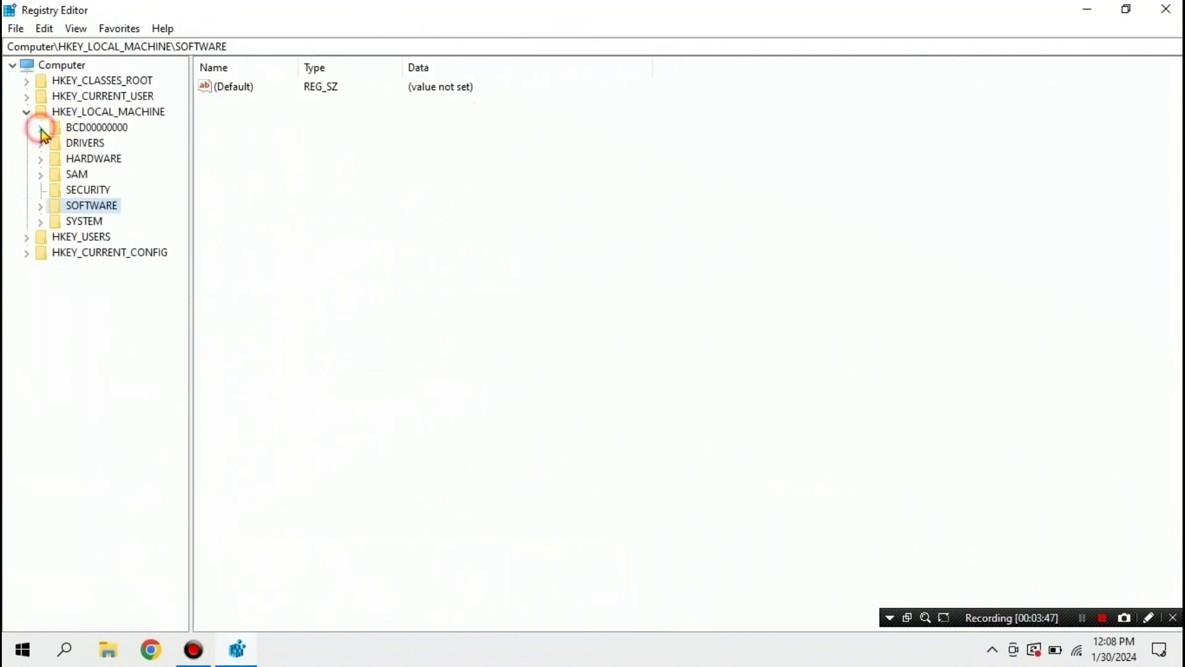
{"action": "left_click", "coordinate": [26, 112]}
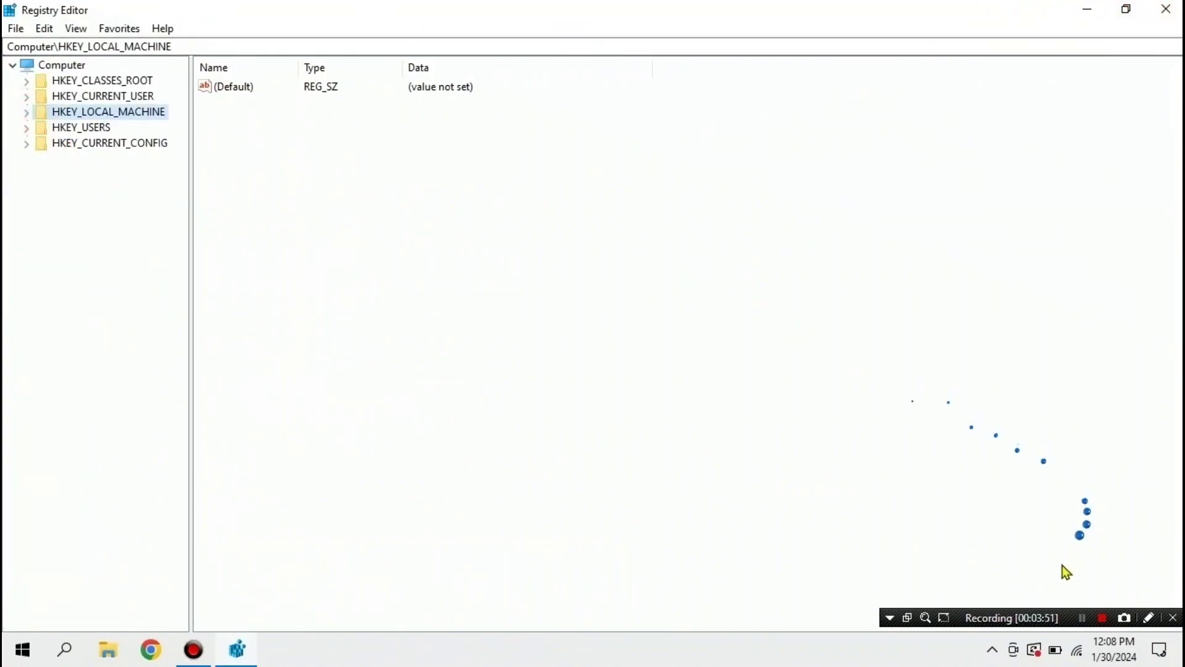
{"action": "left_click", "coordinate": [1081, 617]}
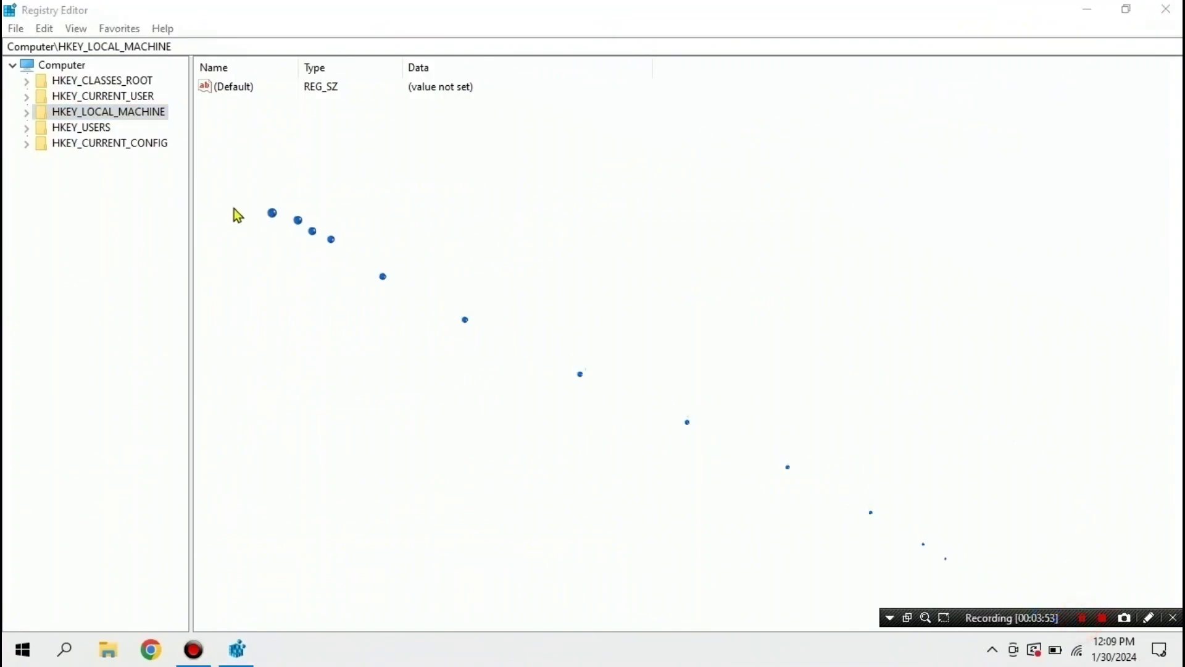
- Go to the wuauserv key under HKEY_LOCAL_MACHINE\SYSTEM\CurrentControlSet\Services
{"action": "left_click", "coordinate": [24, 116]}
{"action": "left_click", "coordinate": [41, 221]}
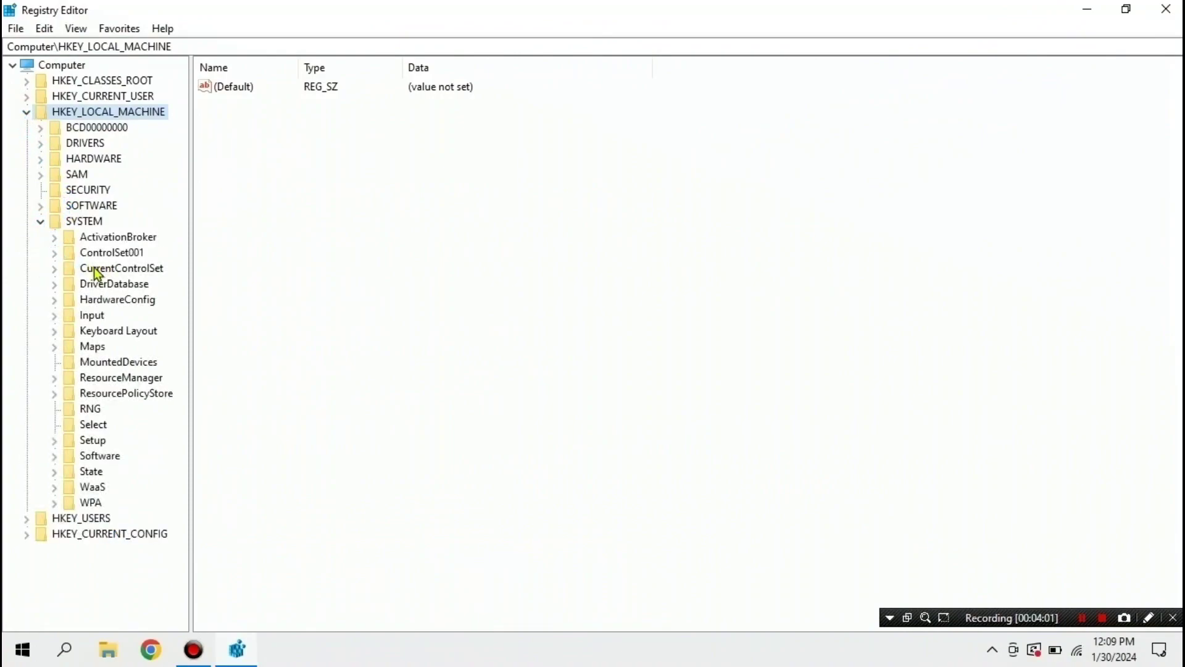
{"action": "left_click", "coordinate": [54, 270]}
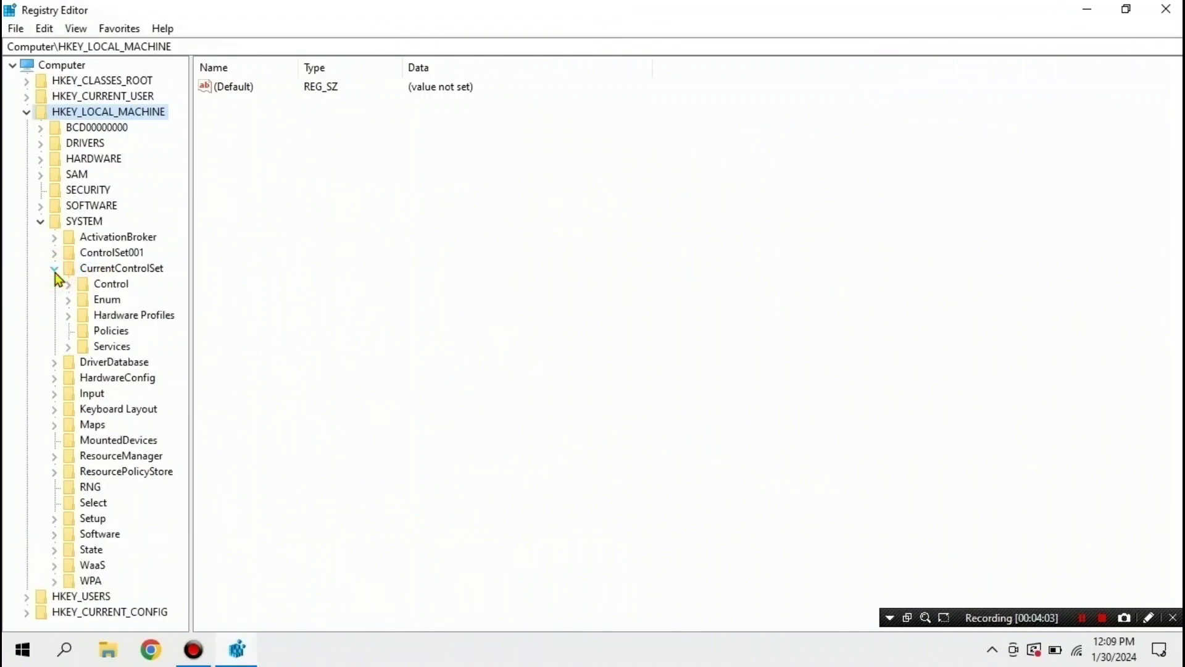
{"action": "left_click", "coordinate": [69, 348]}
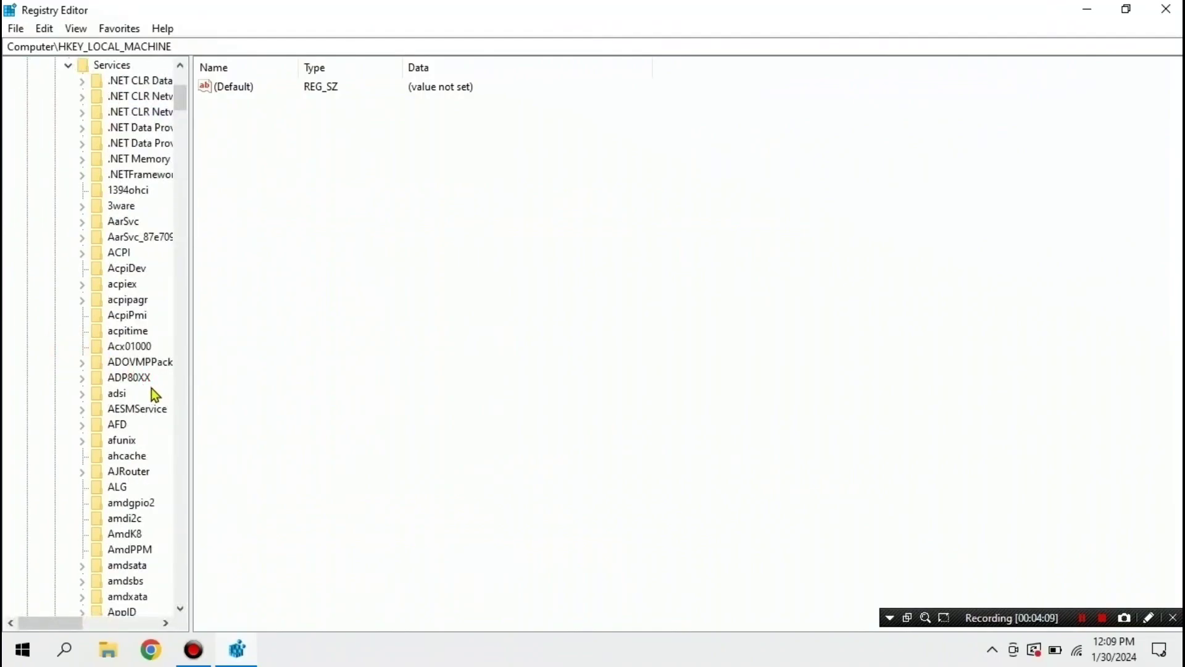
{"action": "left_click_drag", "start_coordinate": [180, 101], "coordinate": [225, 577]}
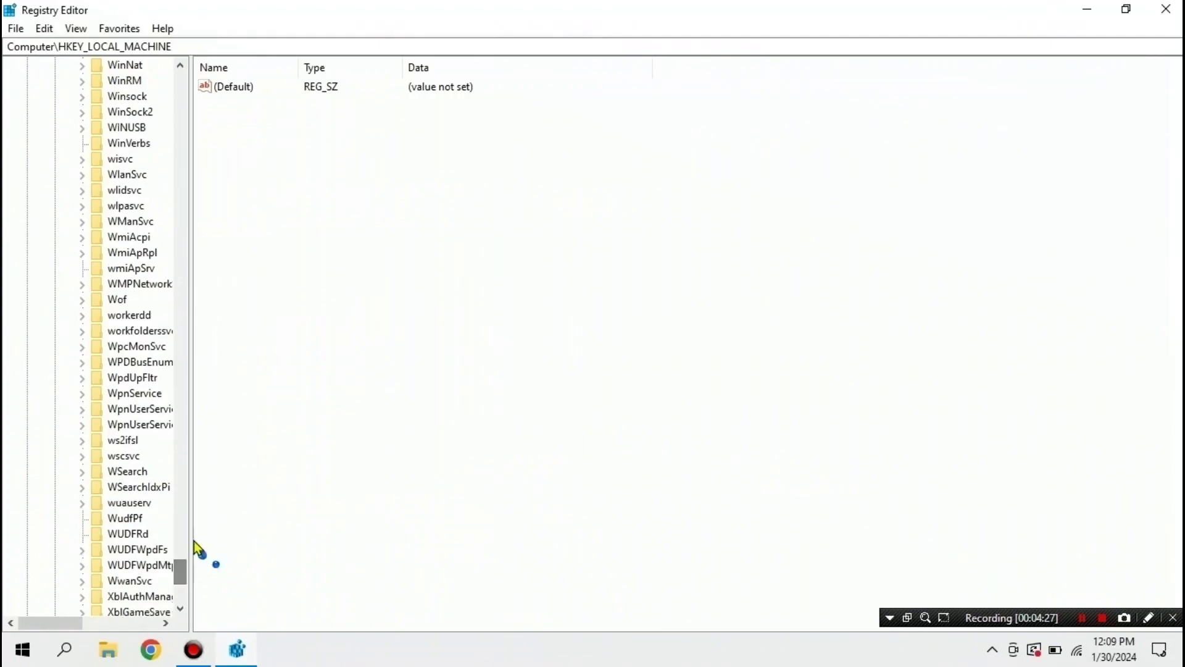
{"action": "left_click", "coordinate": [130, 503]}
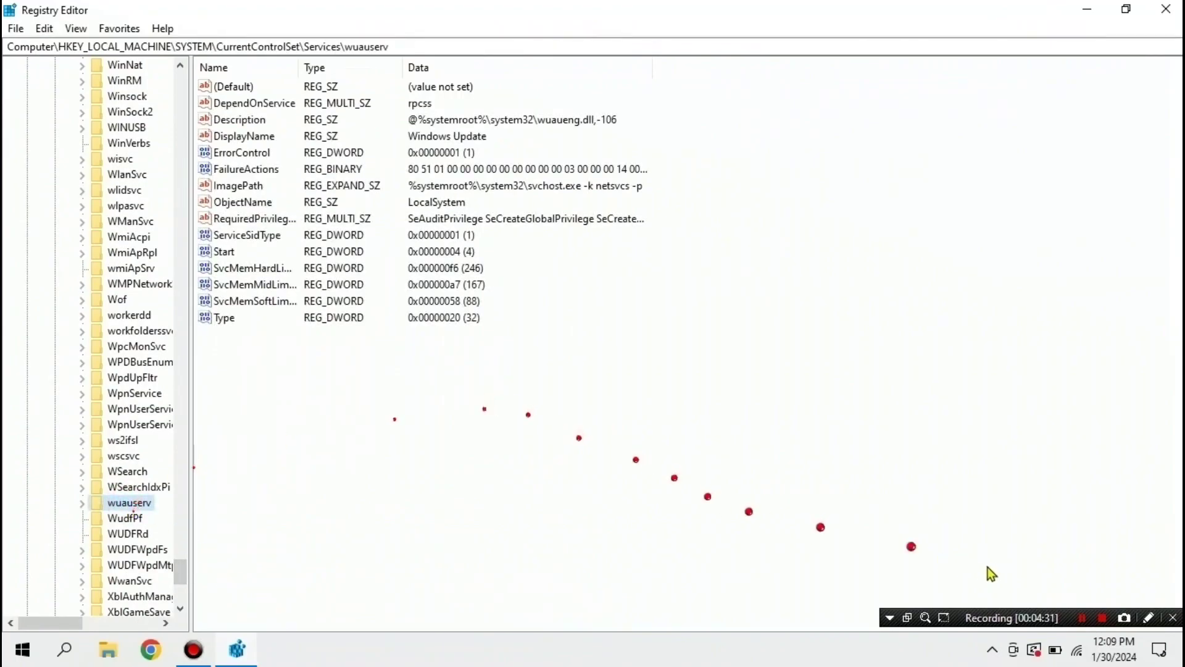
{"action": "left_click", "coordinate": [1080, 617]}
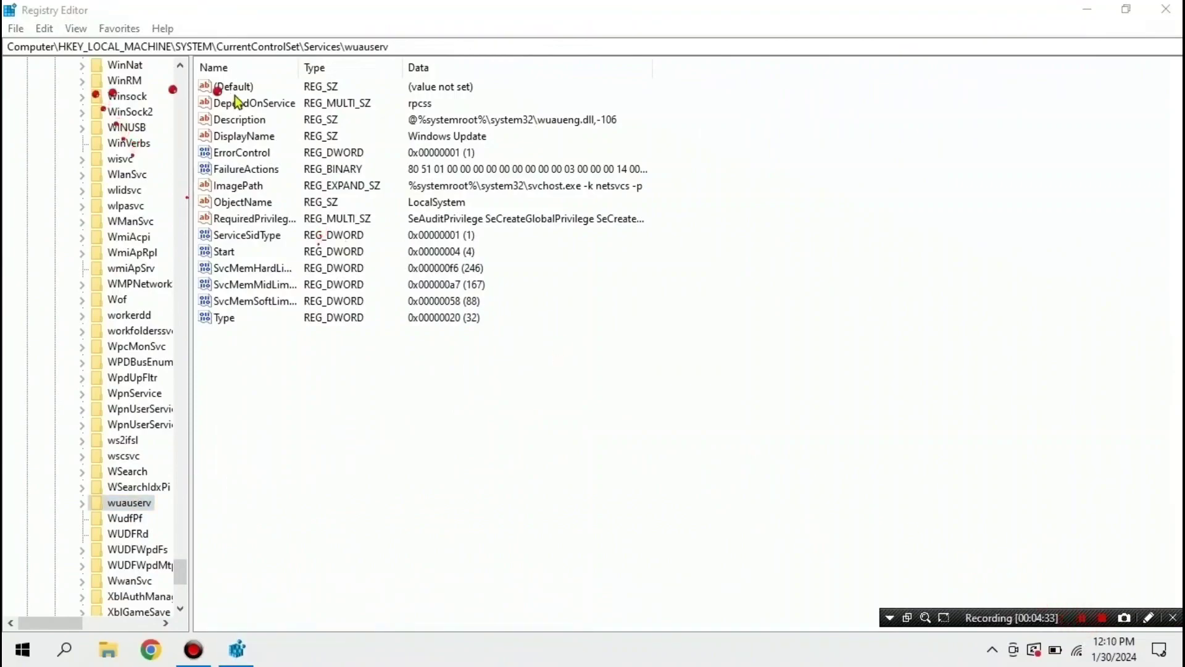
- Change the value data of DependOnService in the wuauserv key to rpcss0
{"action": "double_click", "coordinate": [269, 108]}
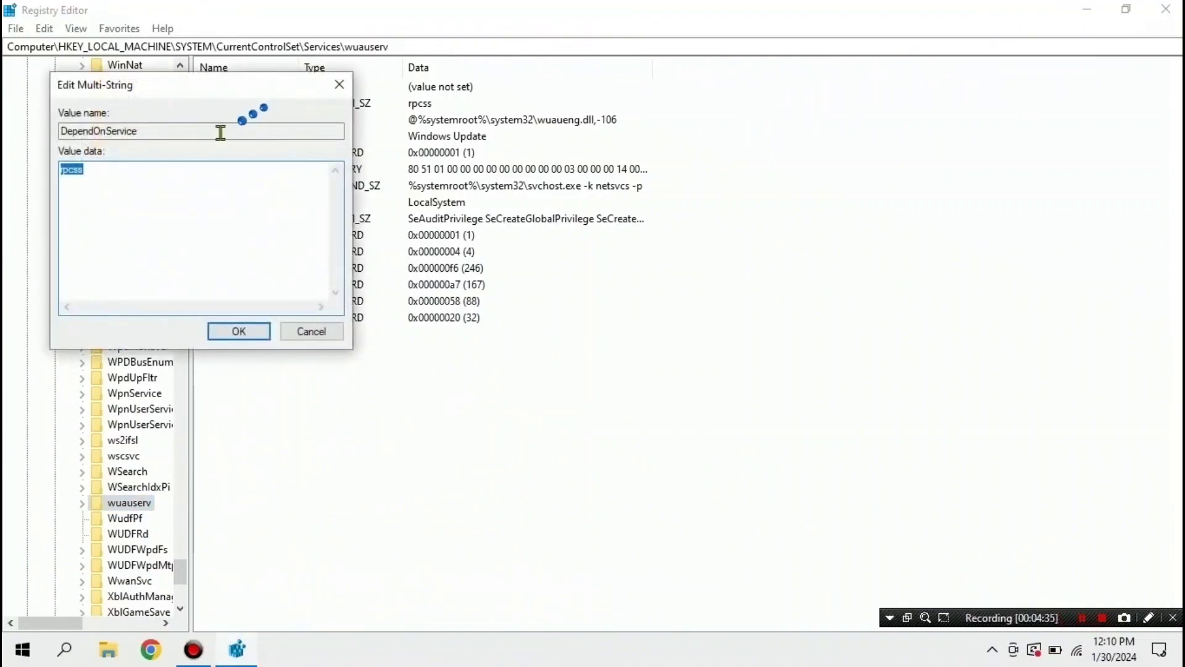
{"action": "left_click", "coordinate": [85, 169]}
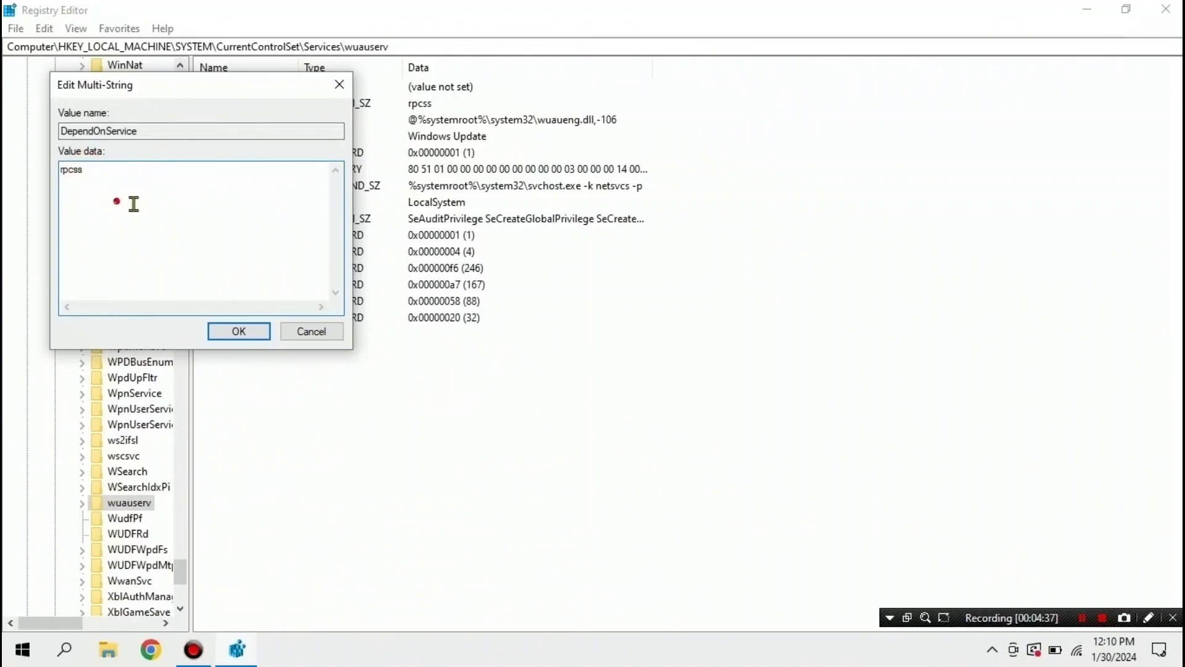
{"action": "left_click", "coordinate": [238, 331]}
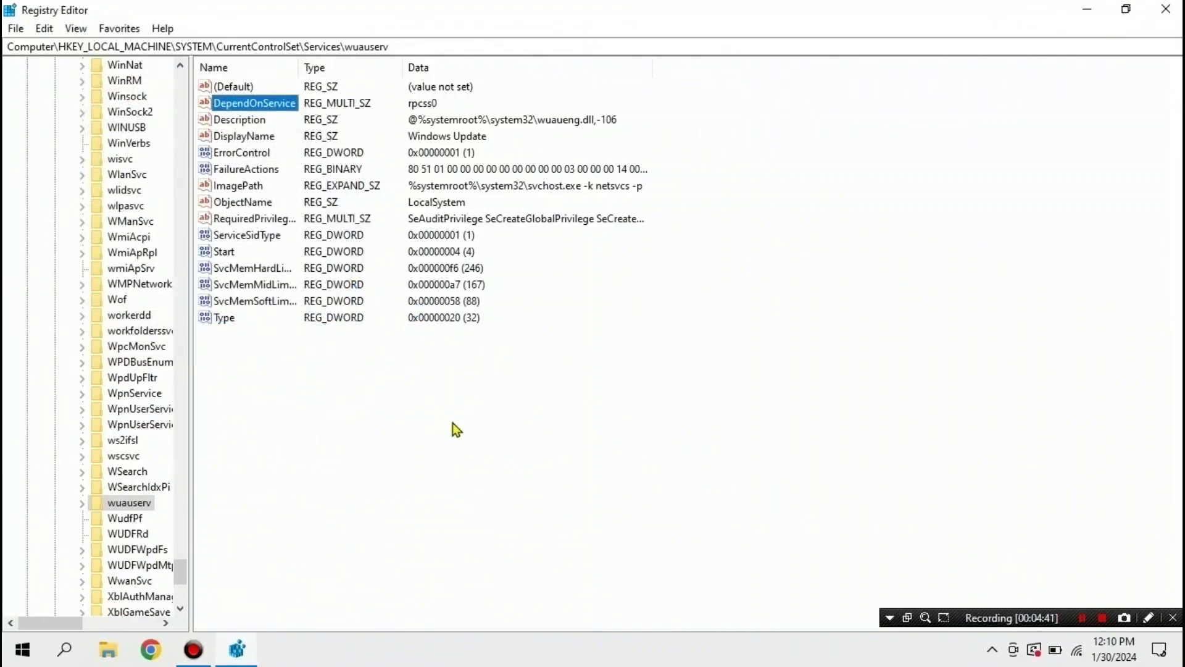
{"action": "left_click", "coordinate": [1081, 619]}
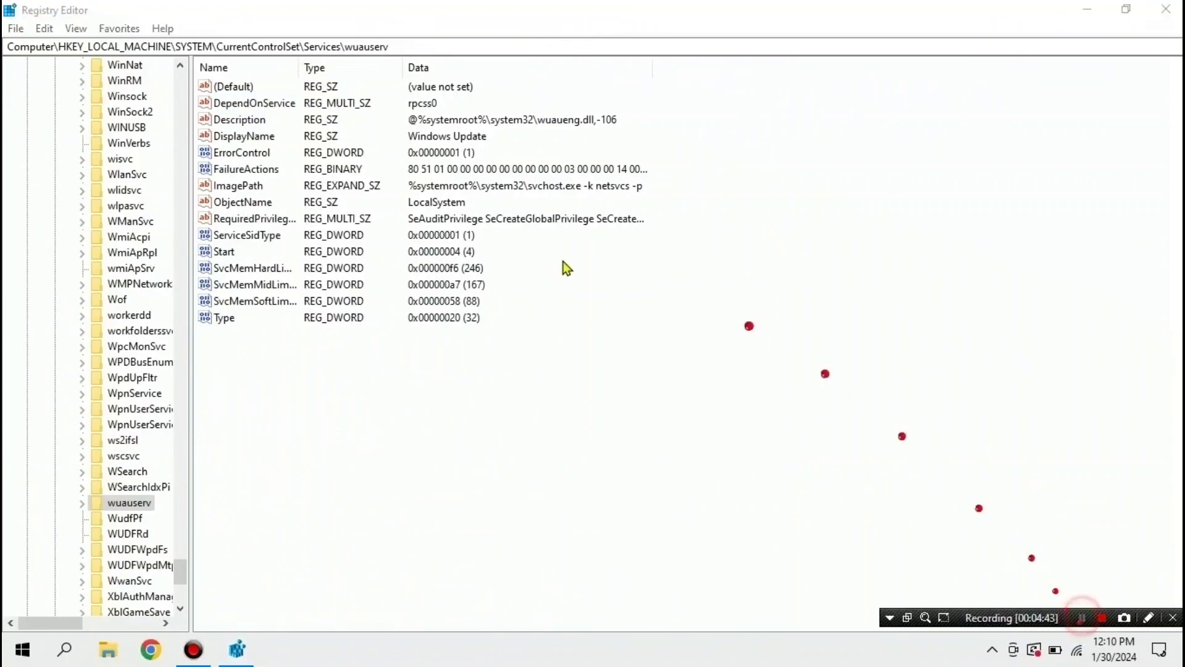
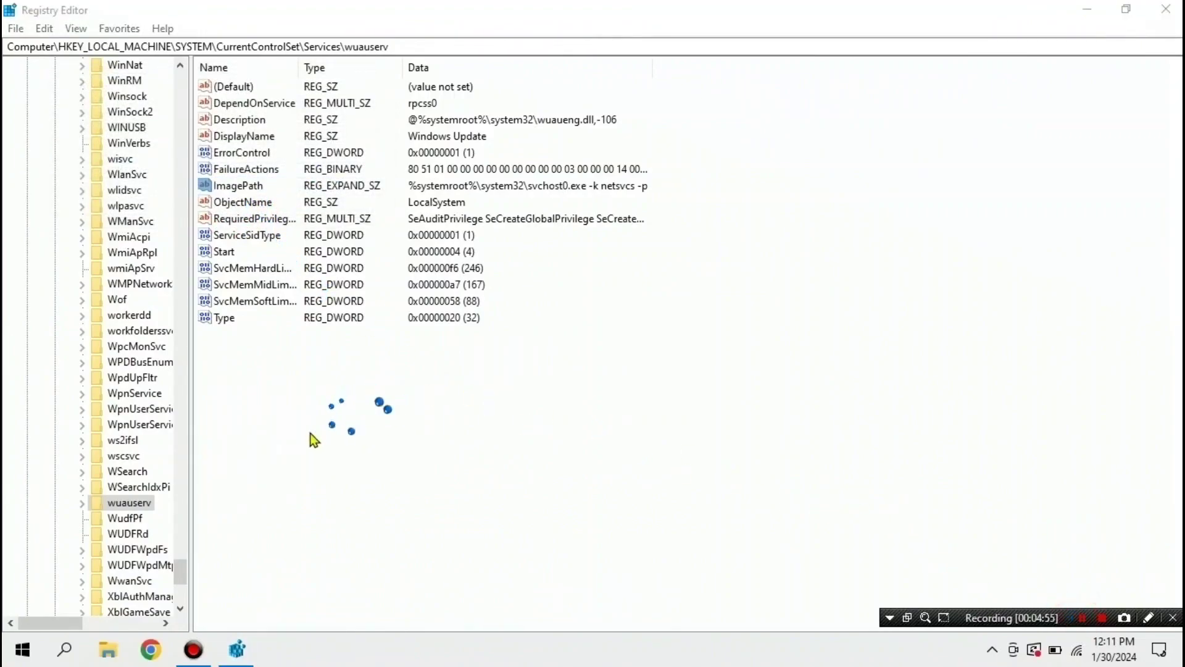
- Collapse the Services, CurrentControlSet, SYSTEM and HKEY_LOCAL_MACHINE branches of the registry tree
{"action": "scroll", "coordinate": [139, 486], "scroll_direction": "down", "scroll_amount": 1}
{"action": "scroll", "coordinate": [139, 487], "scroll_direction": "up", "scroll_amount": 20}
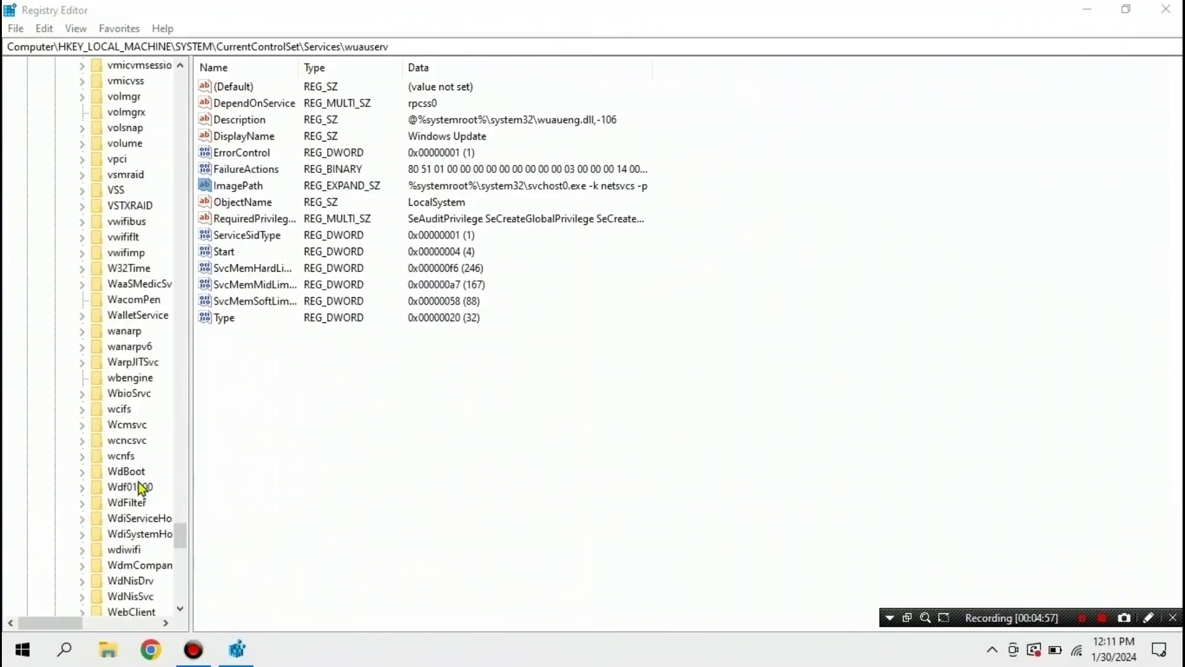
{"action": "scroll", "coordinate": [162, 466], "scroll_direction": "up", "scroll_amount": 18}
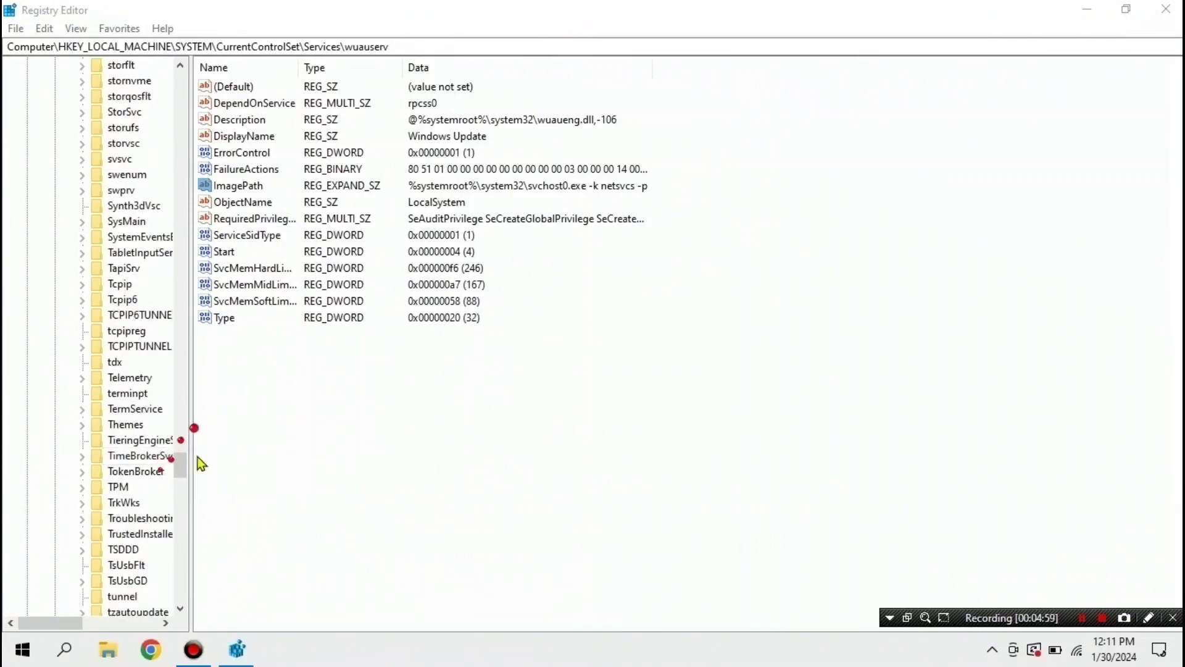
{"action": "left_click_drag", "start_coordinate": [184, 464], "coordinate": [168, 81]}
{"action": "left_click", "coordinate": [69, 346]}
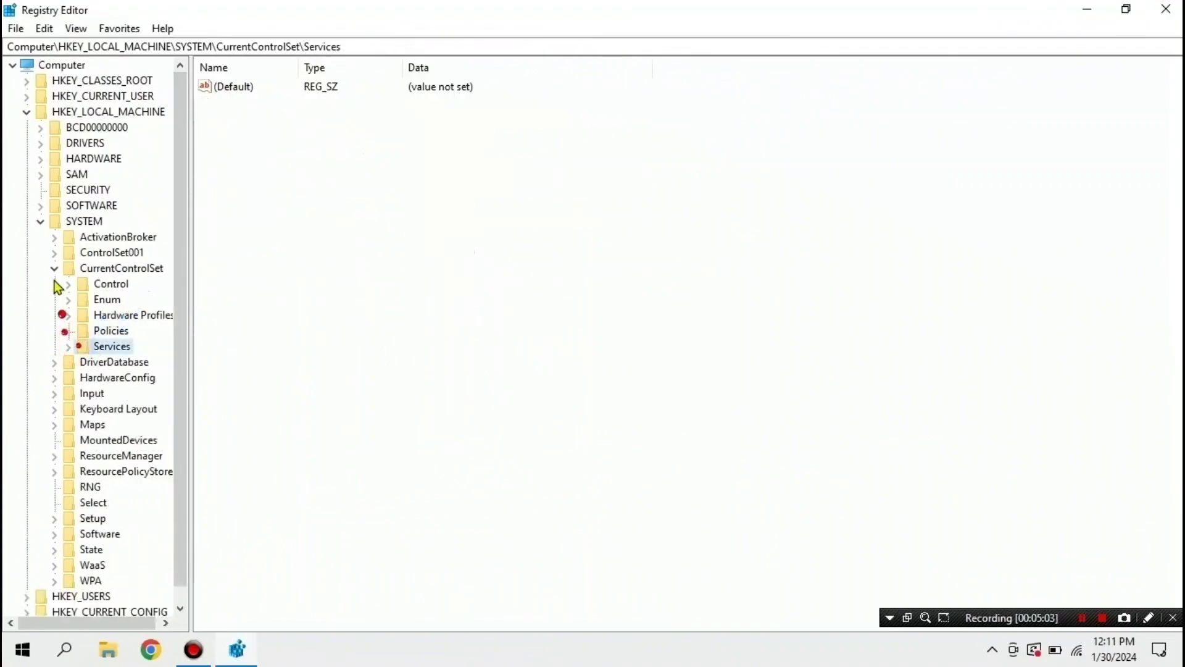
{"action": "left_click", "coordinate": [54, 268]}
{"action": "left_click", "coordinate": [40, 221]}
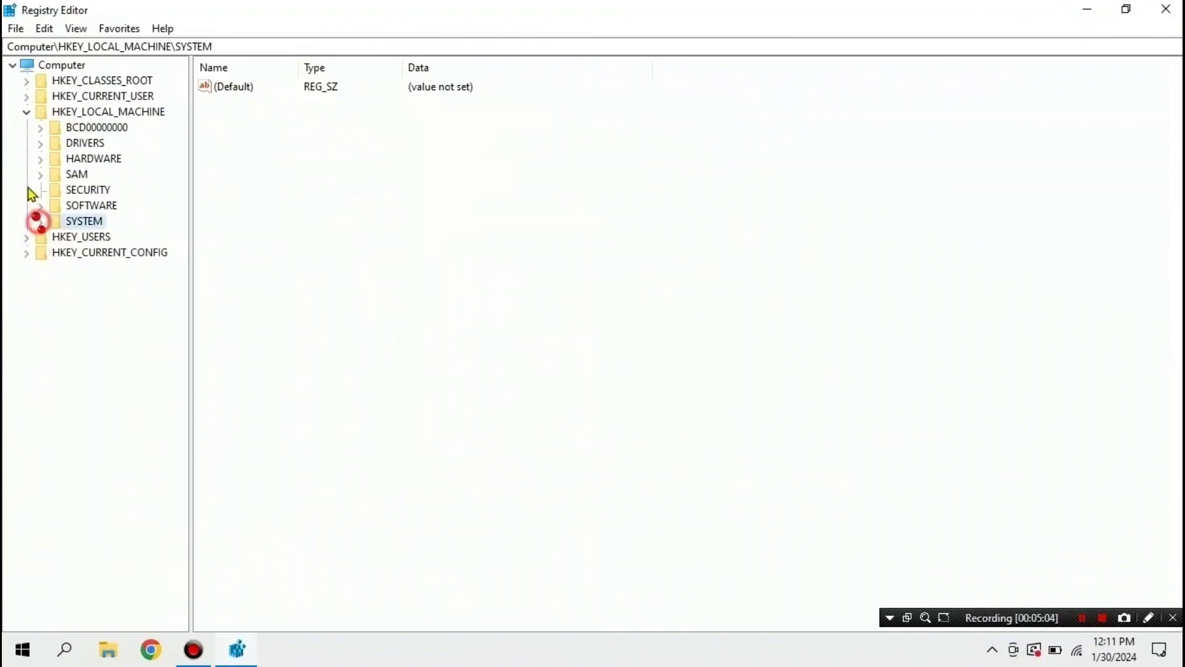
{"action": "left_click", "coordinate": [28, 117]}
- Close the Registry Editor and open the computer's power options
{"action": "left_click", "coordinate": [1166, 9]}
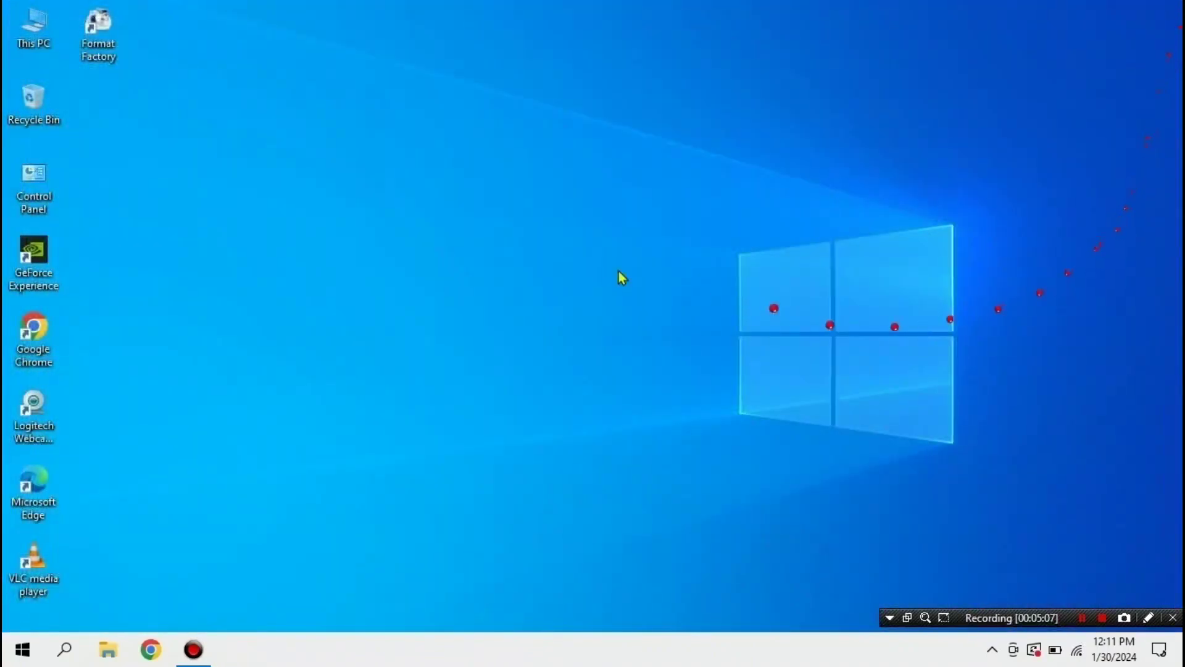
{"action": "left_click", "coordinate": [22, 648]}
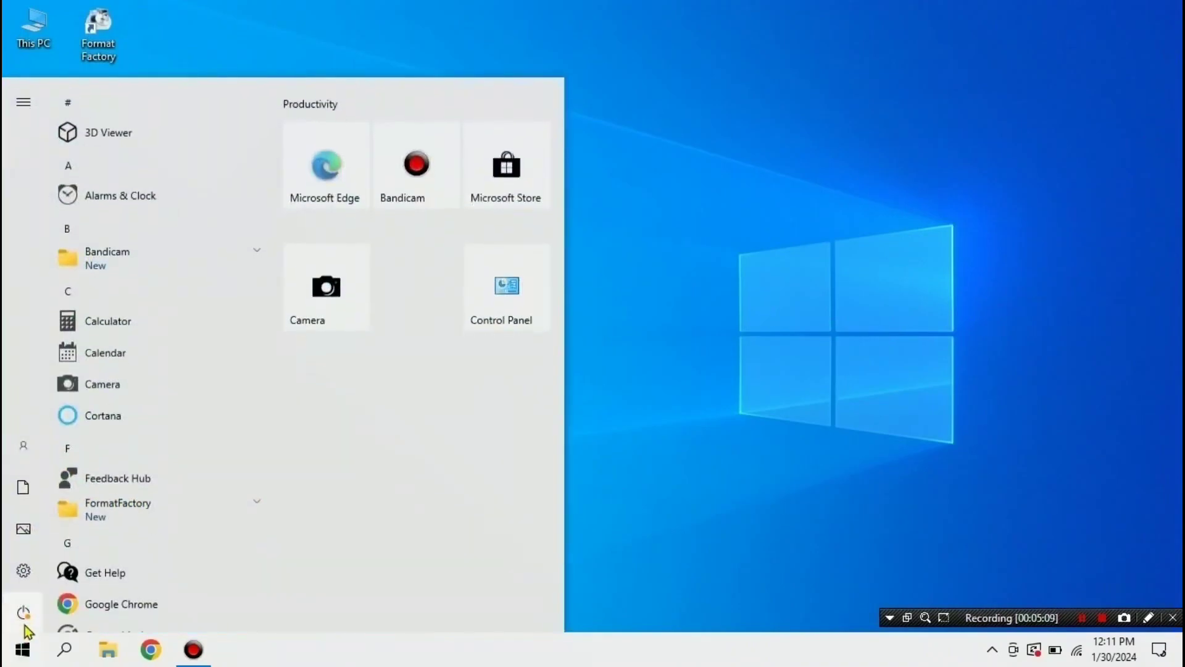
{"action": "left_click", "coordinate": [25, 613]}
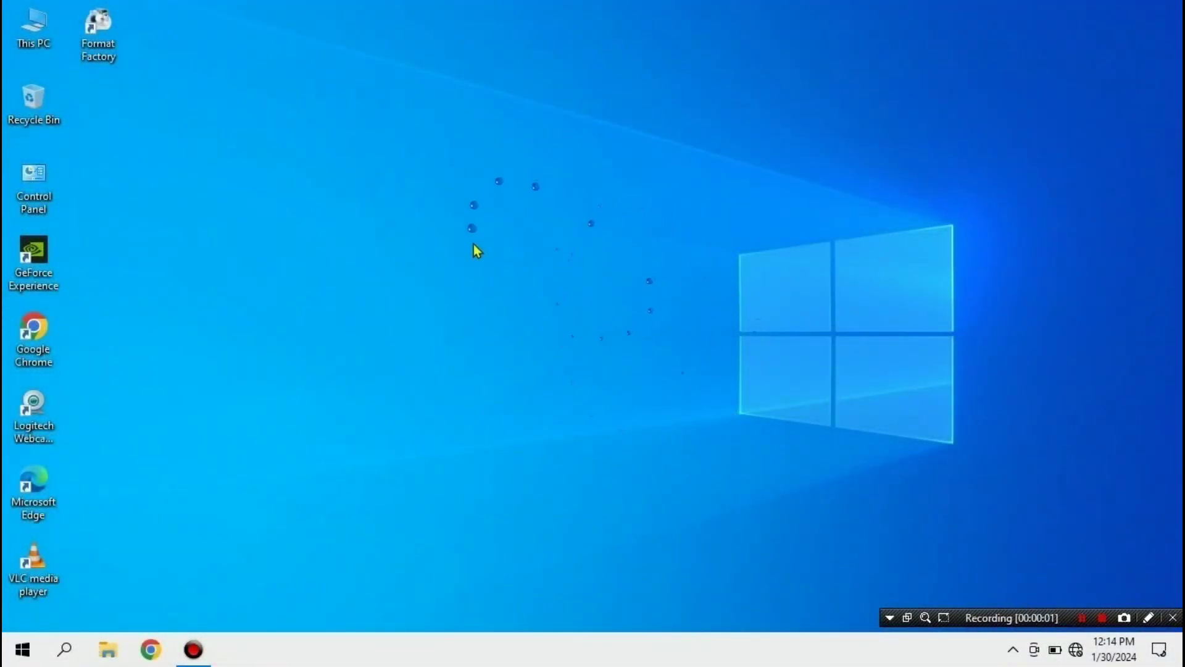
- Examine the Windows Update status under Update & Security in Windows Settings, and close Settings
{"action": "left_click", "coordinate": [22, 649]}
{"action": "left_click", "coordinate": [25, 566]}
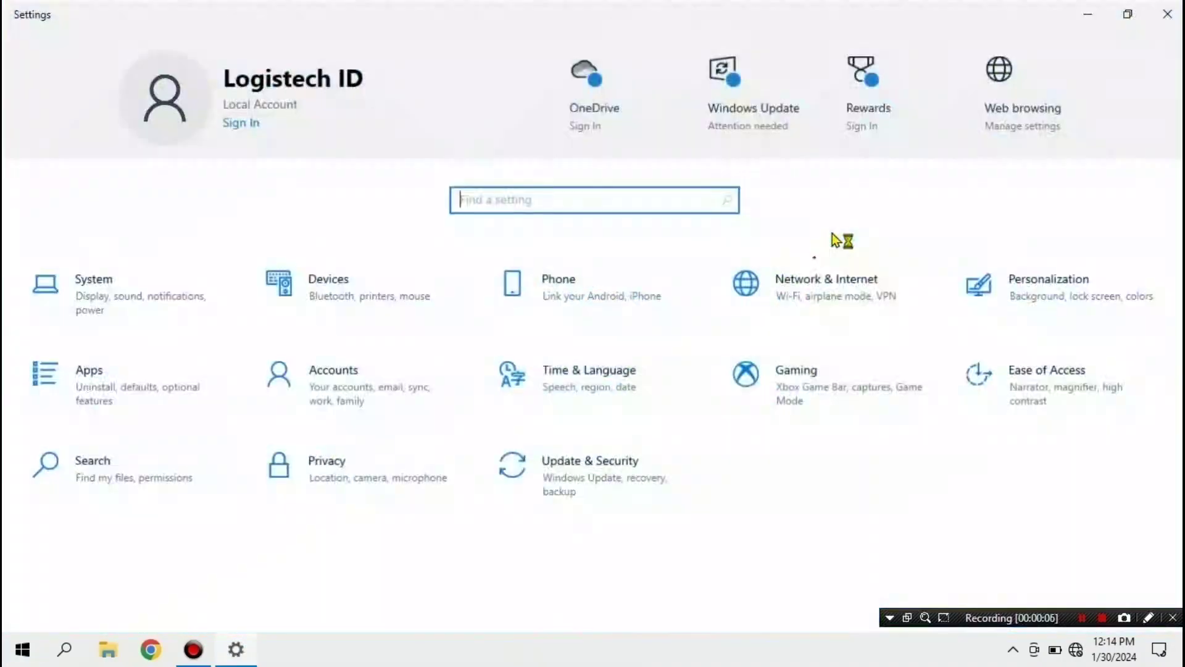
{"action": "left_click", "coordinate": [613, 478]}
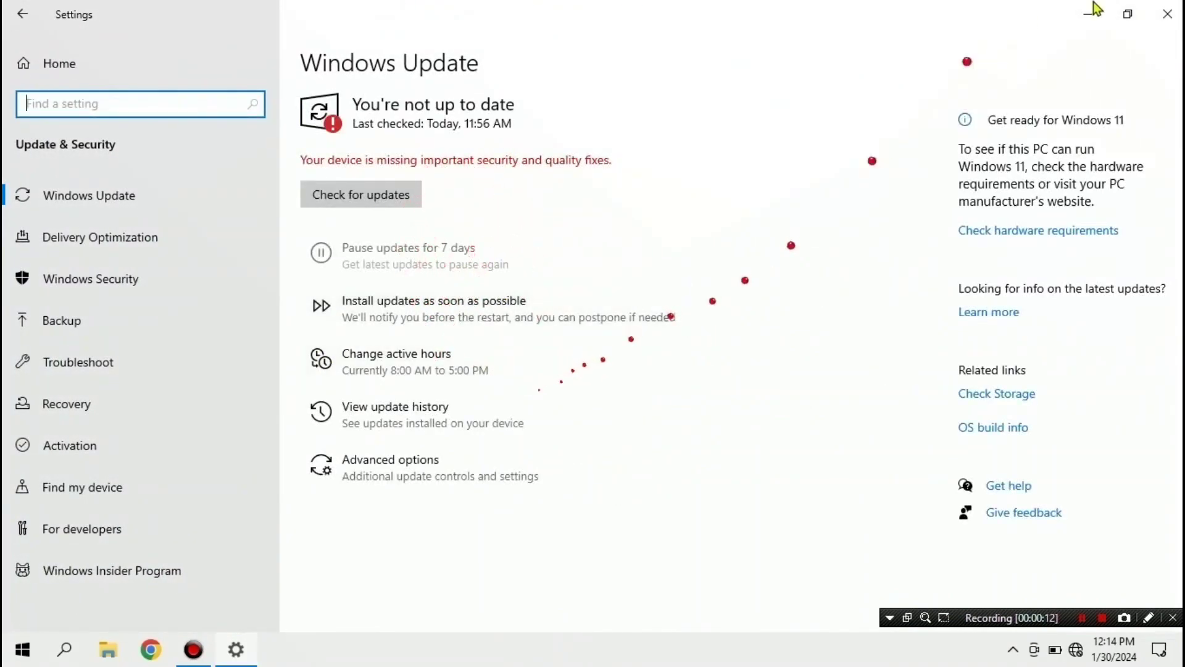
{"action": "left_click", "coordinate": [1168, 13]}
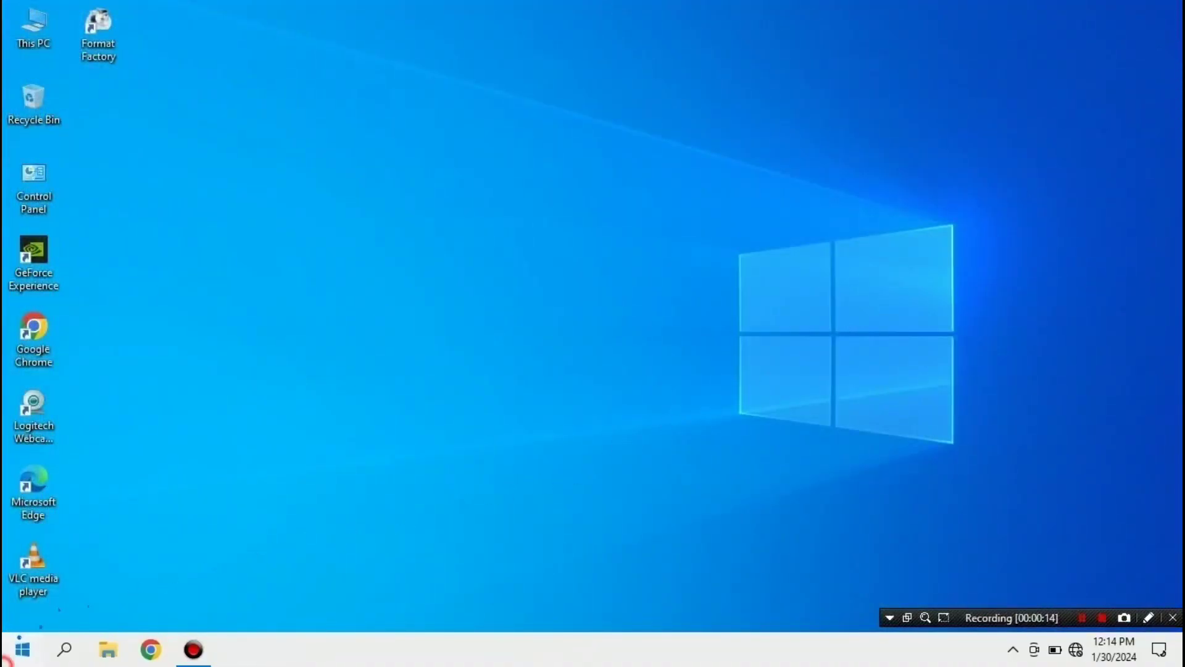
- Display the computer's power options, including the Restart choice
{"action": "left_click", "coordinate": [23, 648]}
{"action": "mouse_move", "coordinate": [17, 580]}
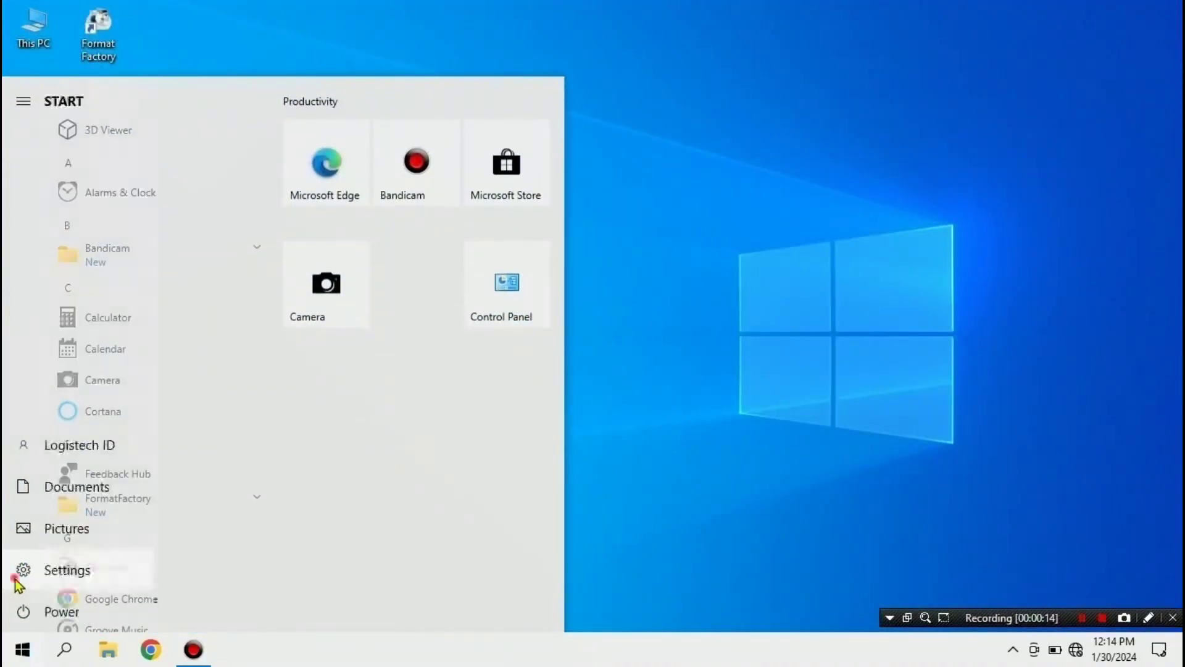
{"action": "left_click", "coordinate": [50, 609]}
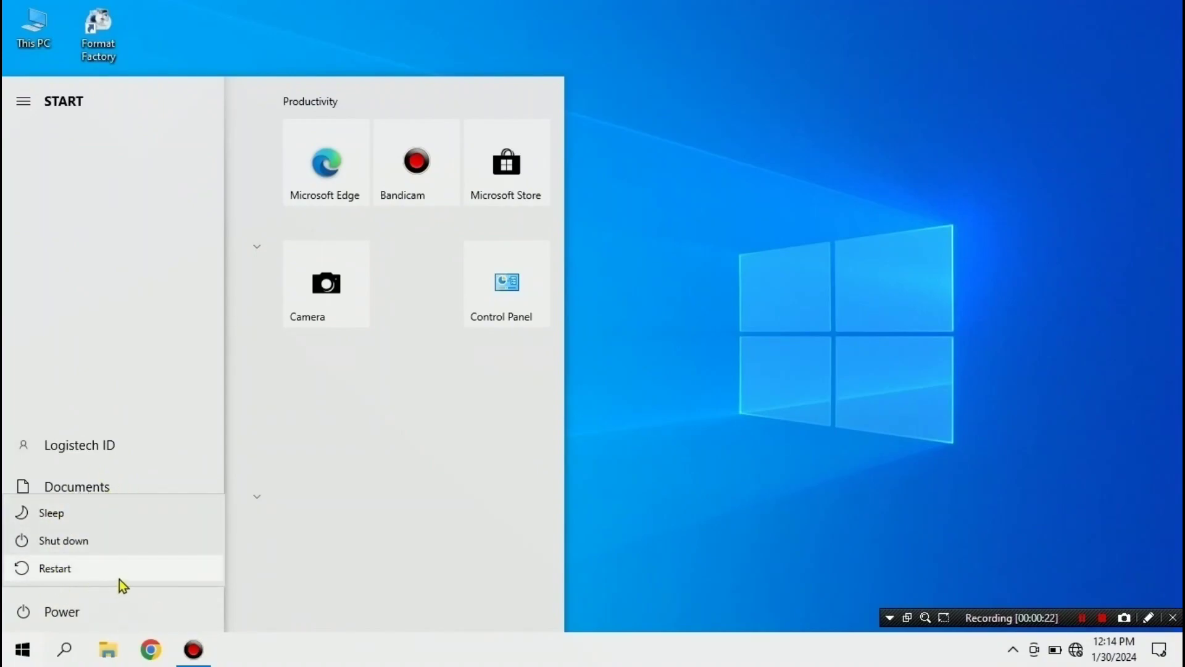
- Examine the startup type of the Windows Update service in Services, and close the Services window
{"action": "left_click", "coordinate": [64, 649]}
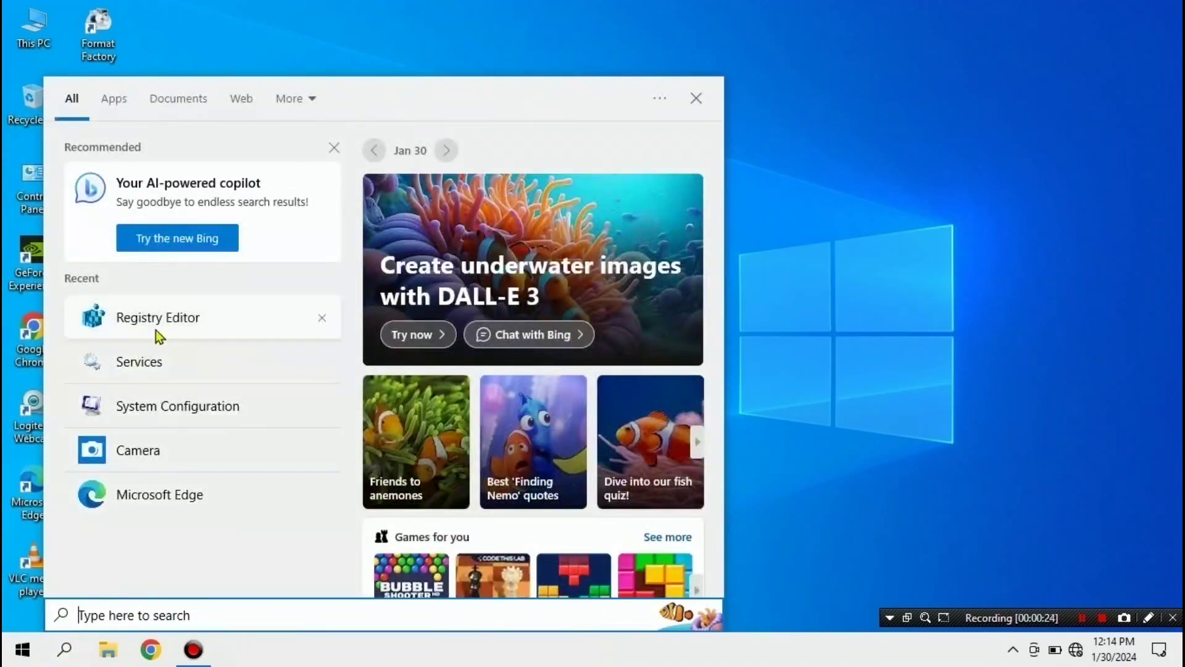
{"action": "left_click", "coordinate": [165, 365]}
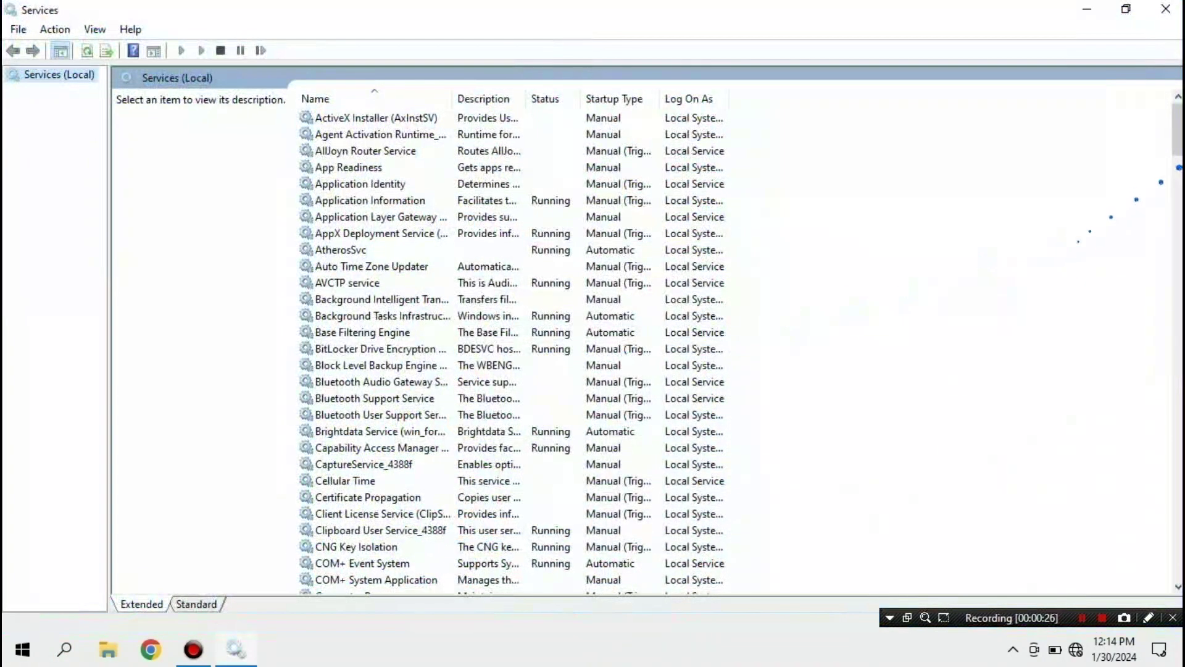
{"action": "left_click_drag", "start_coordinate": [1177, 148], "coordinate": [1123, 590]}
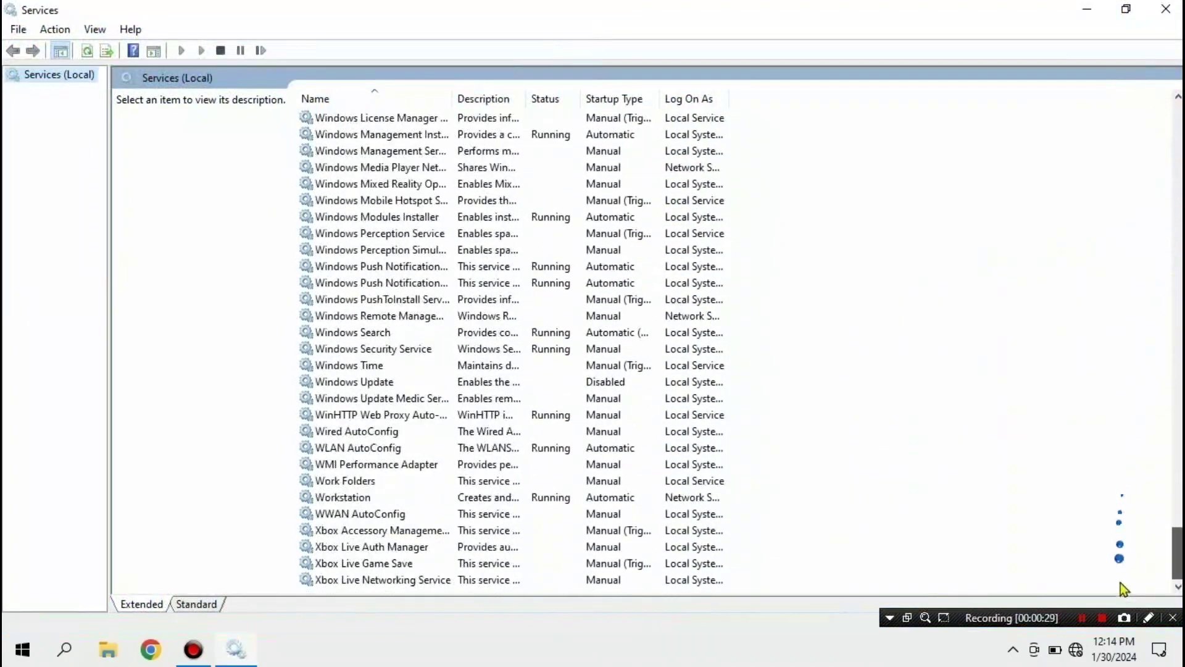
{"action": "left_click", "coordinate": [557, 382]}
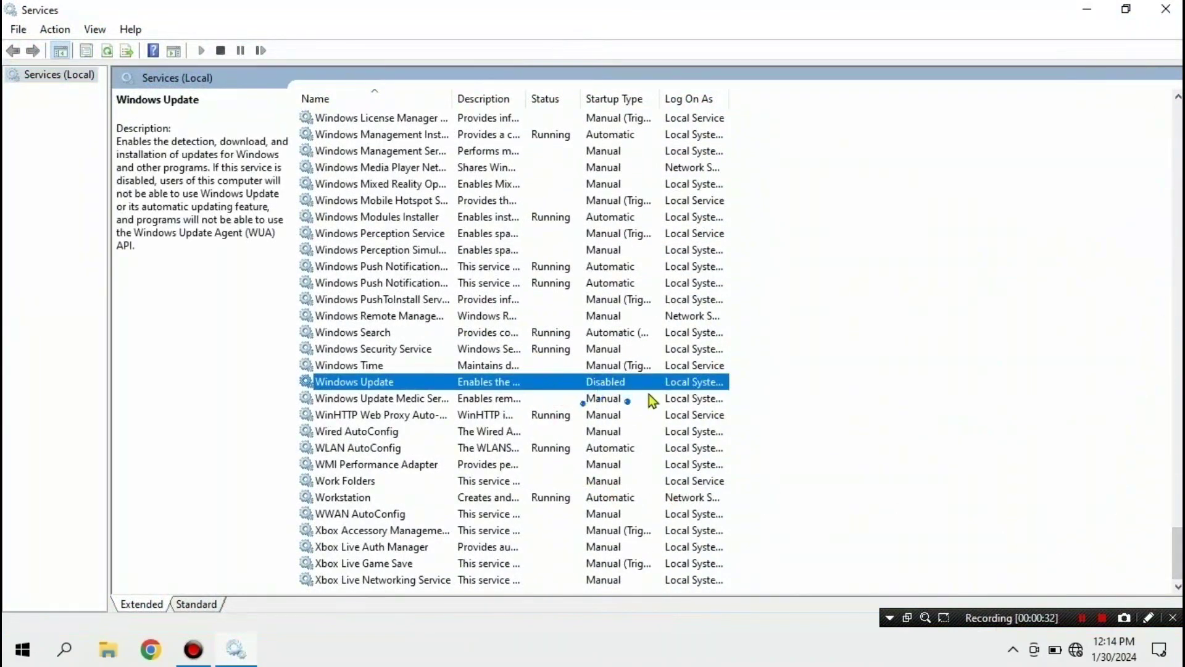
{"action": "left_click", "coordinate": [1159, 9]}
{"action": "right_click", "coordinate": [492, 187]}
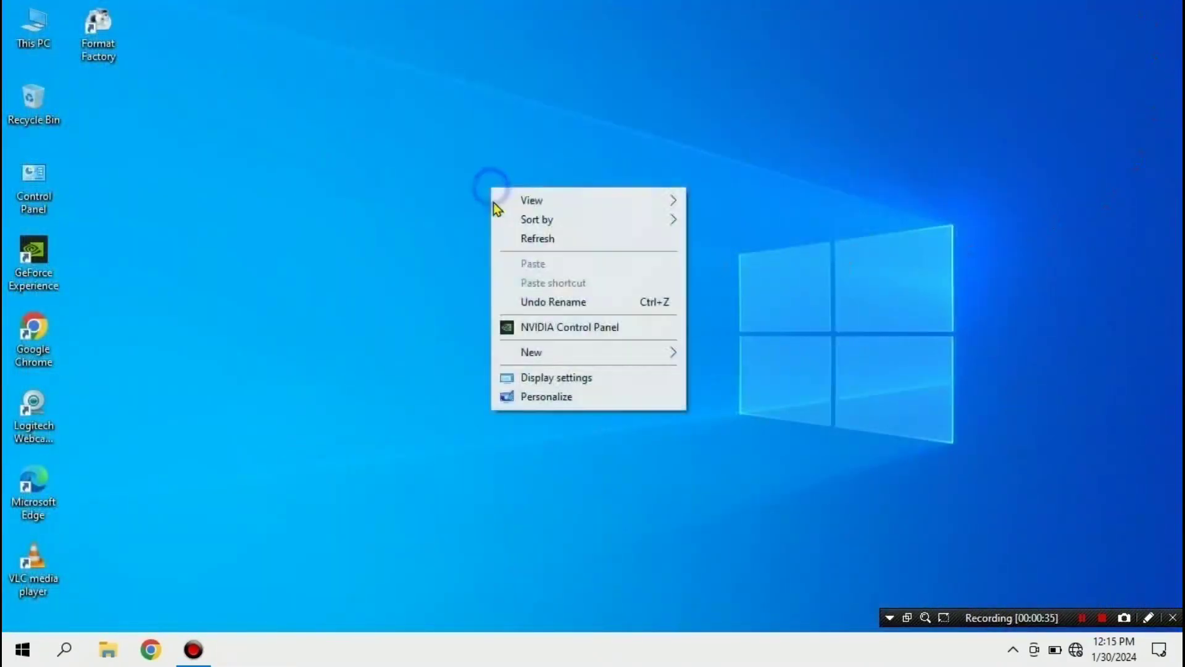
{"action": "left_click", "coordinate": [519, 235]}
{"action": "right_click", "coordinate": [515, 239]}
{"action": "left_click", "coordinate": [556, 290]}
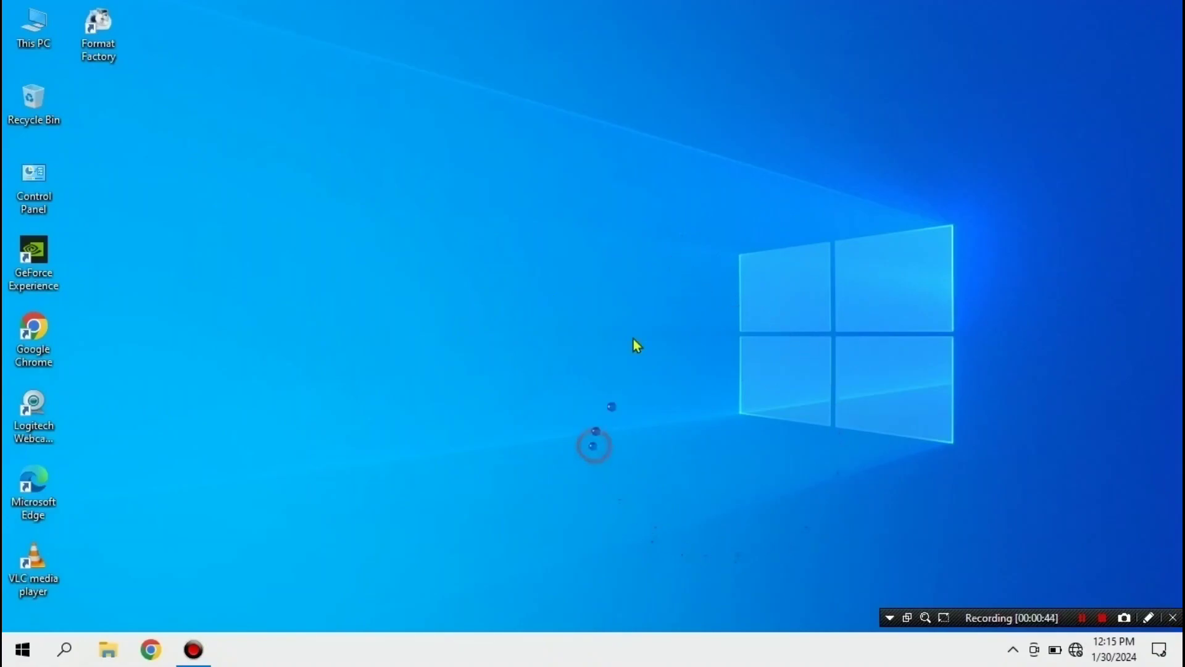
{"action": "right_click", "coordinate": [473, 409]}
{"action": "left_click", "coordinate": [651, 474]}
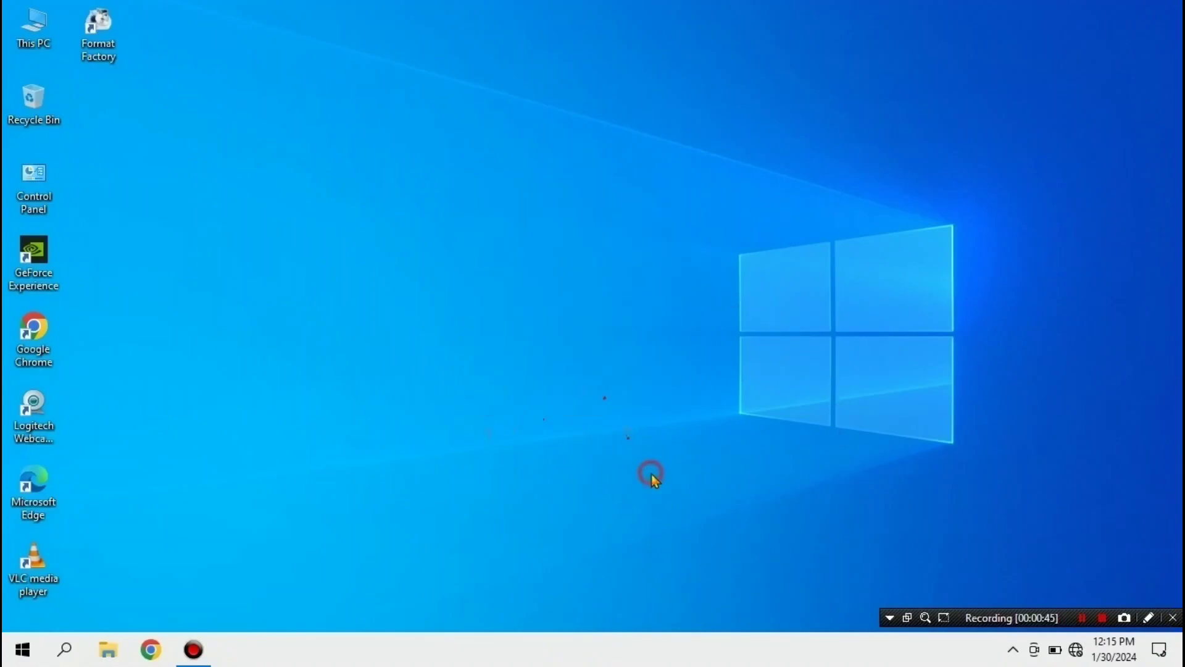